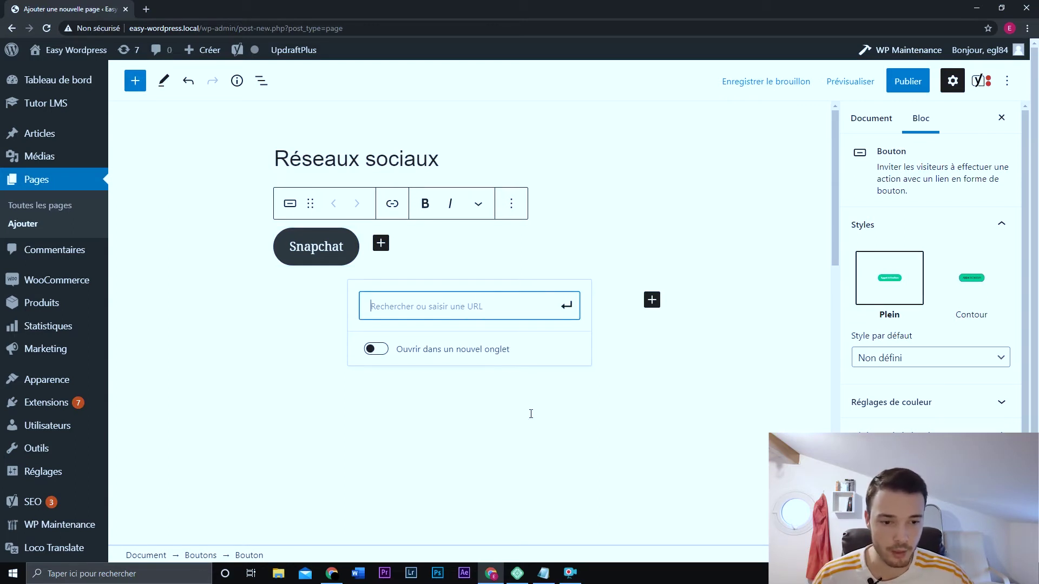
- Paste the Snapchat URL from Notepad, append easywordpress, and set the link to open in a new tab
click(543, 573)
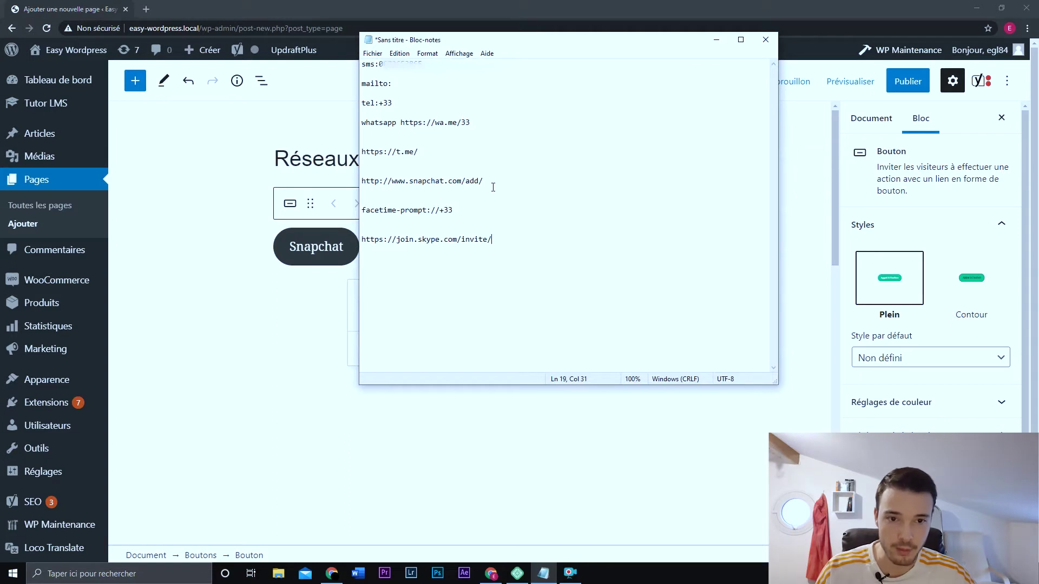
drag(493, 187, 358, 182)
key(ctrl+c)
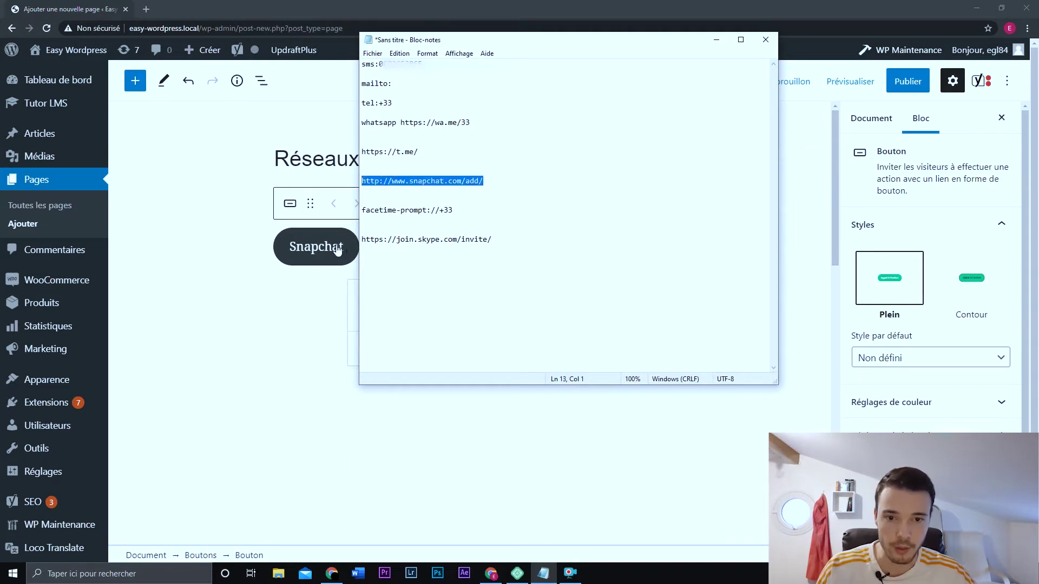
click(335, 248)
click(394, 203)
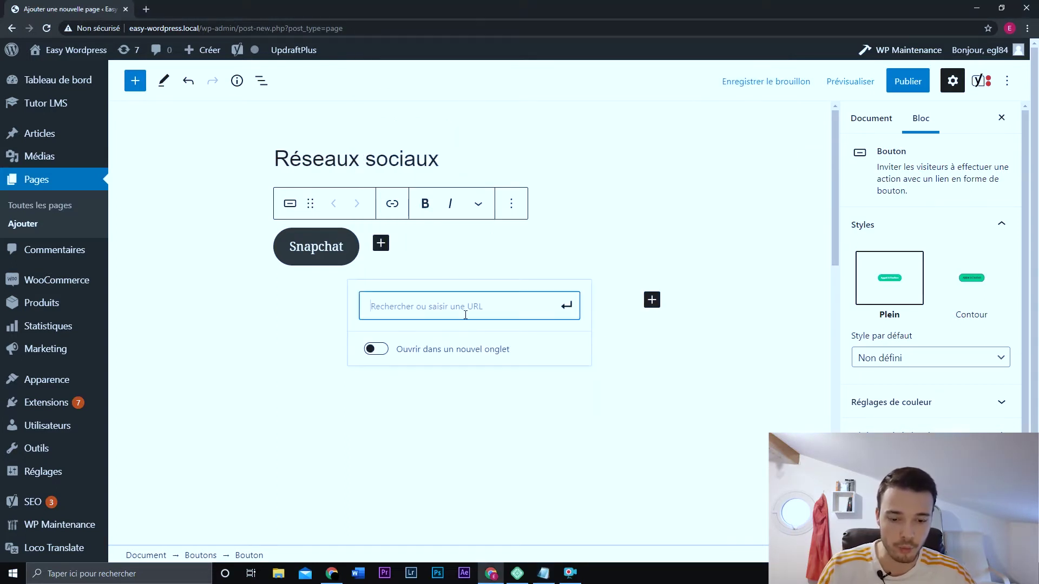
key(ctrl+v)
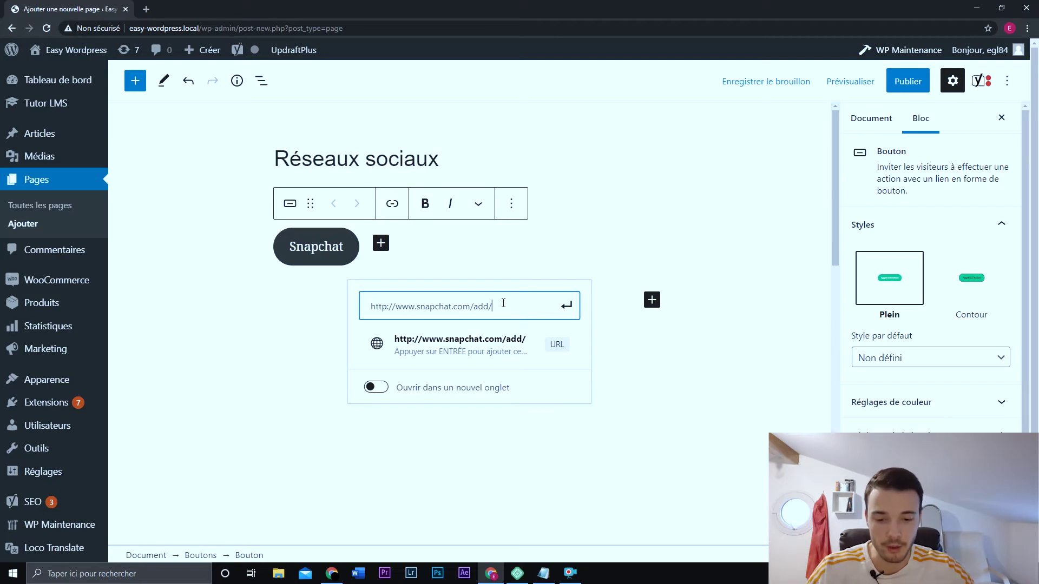
text(easywordpress)
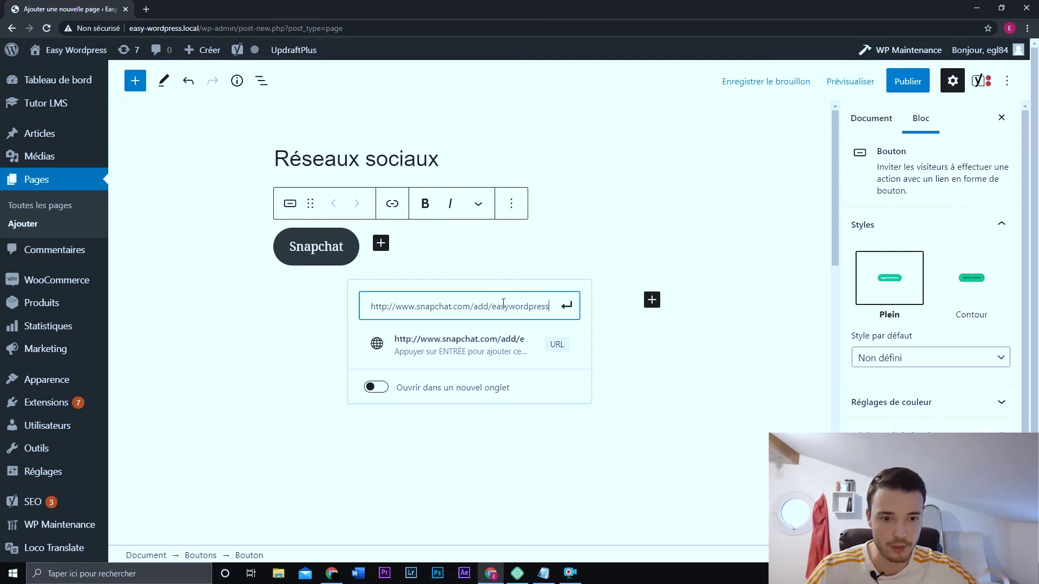
click(376, 389)
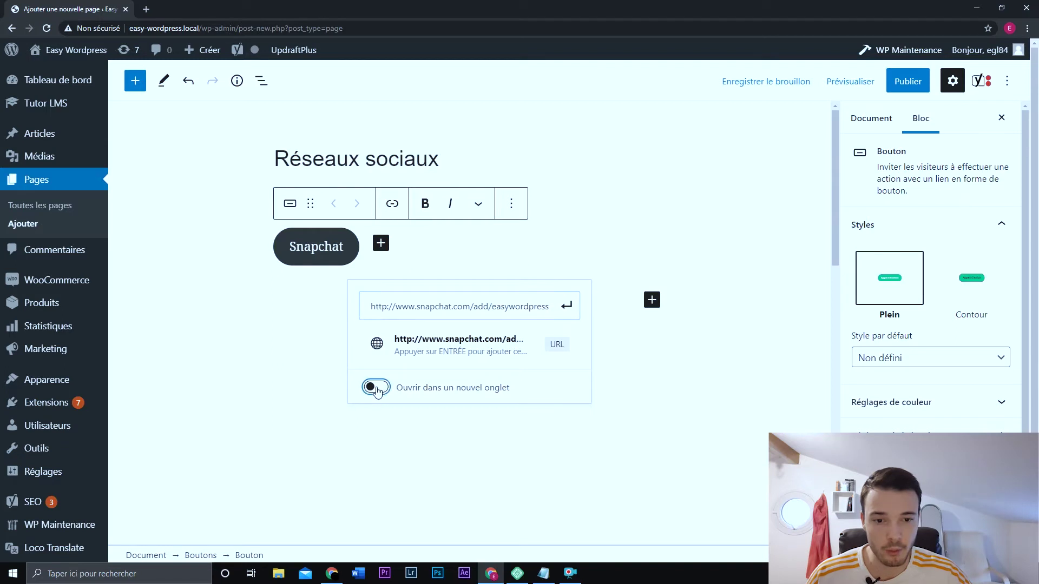
click(667, 360)
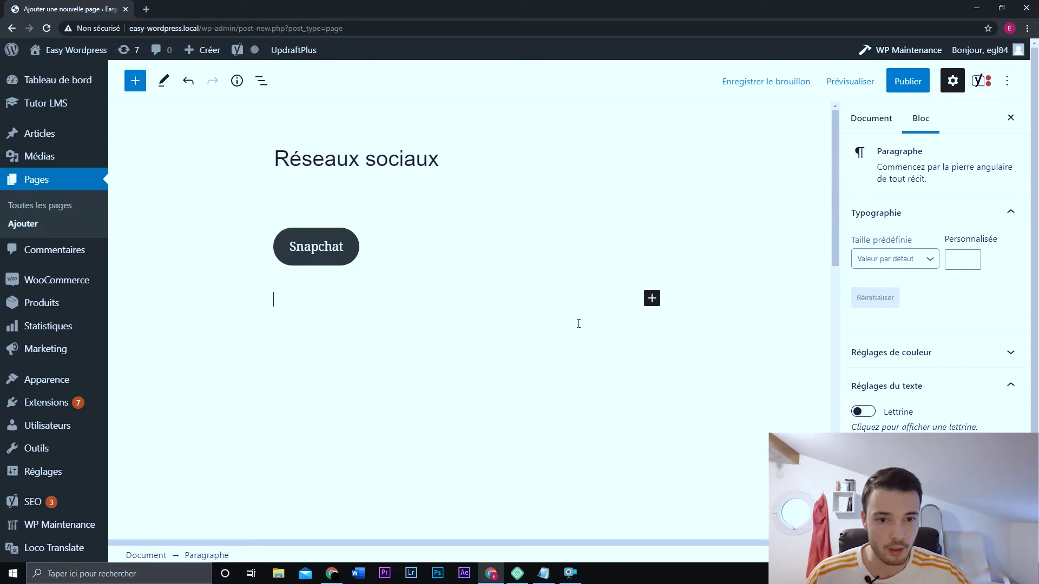
- Preview the page in a new tab and follow the Snapchat button to the easywordpress profile
click(857, 81)
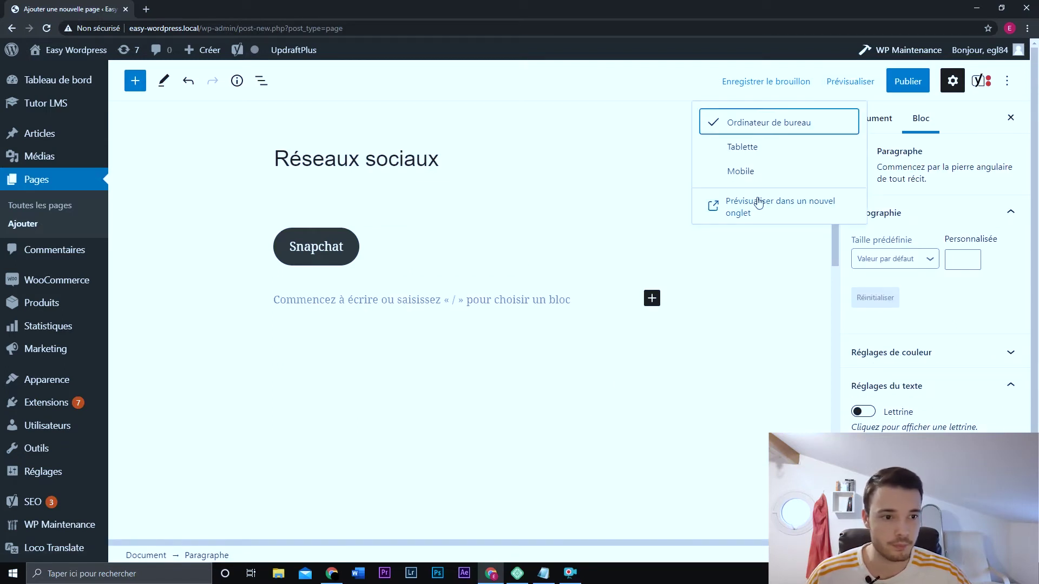
click(756, 204)
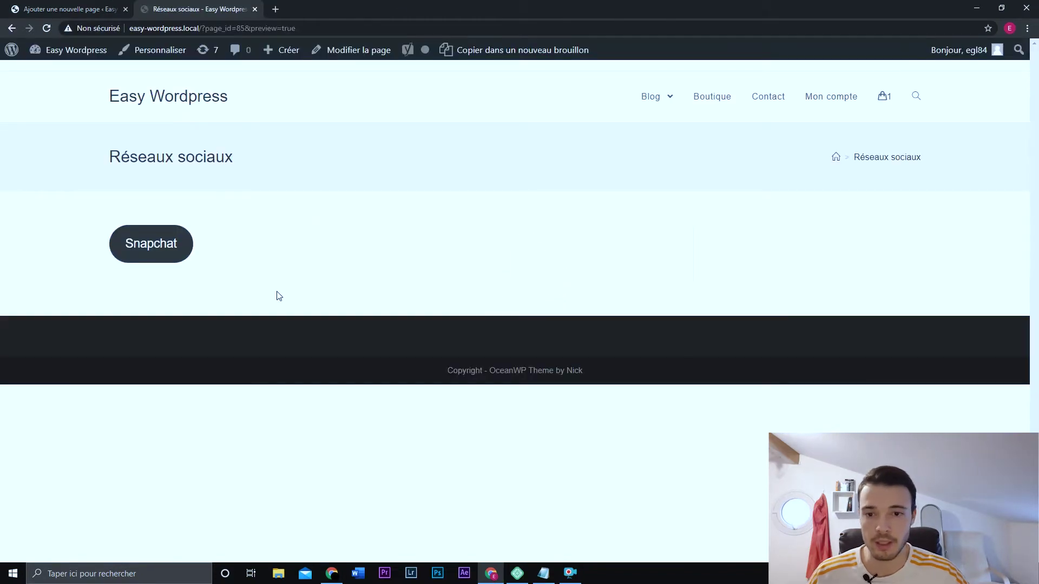
click(158, 244)
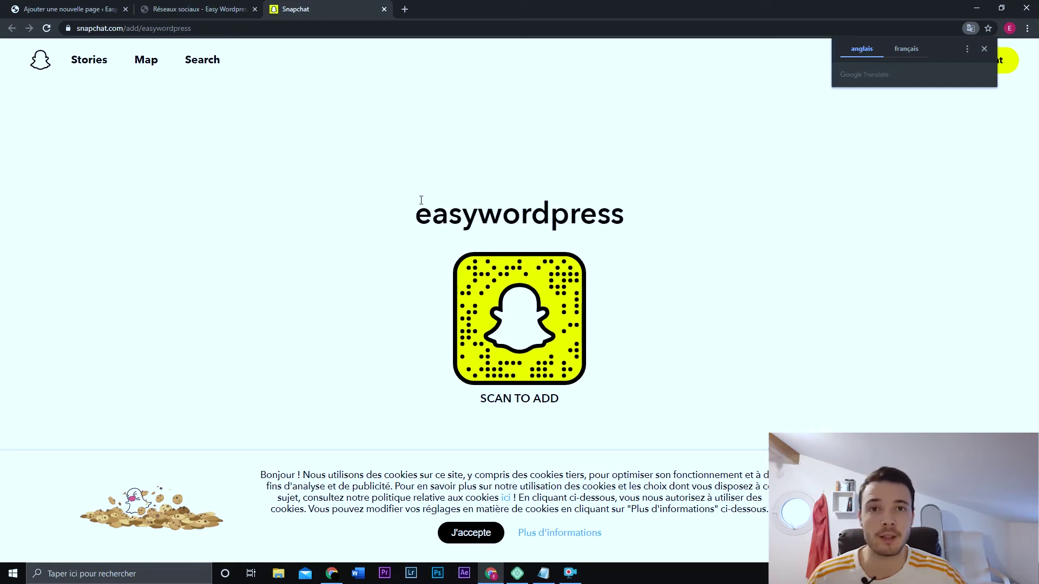
- Close the Snapchat and preview tabs to return to the editor
click(384, 10)
click(254, 9)
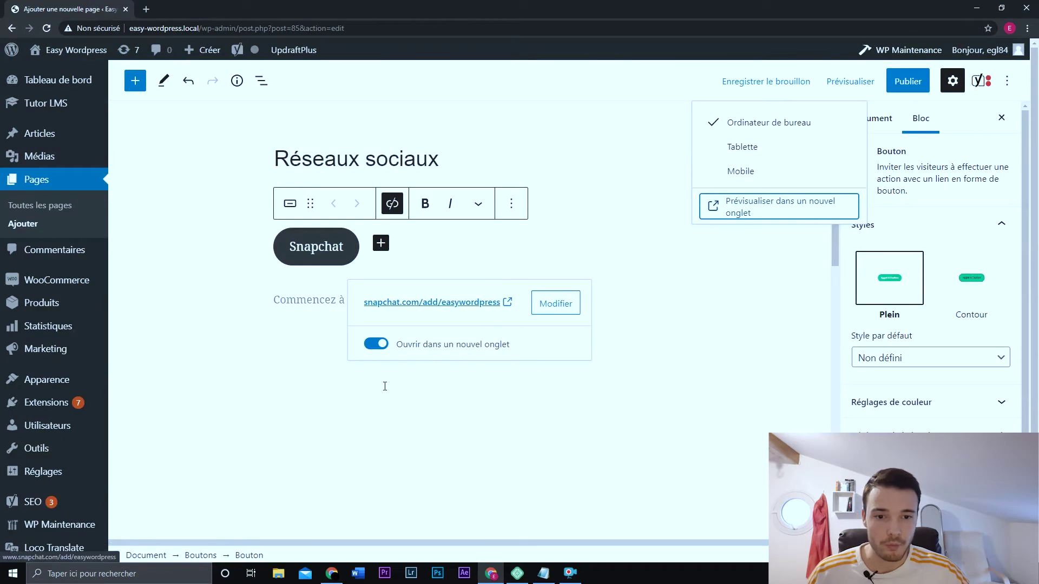
click(324, 323)
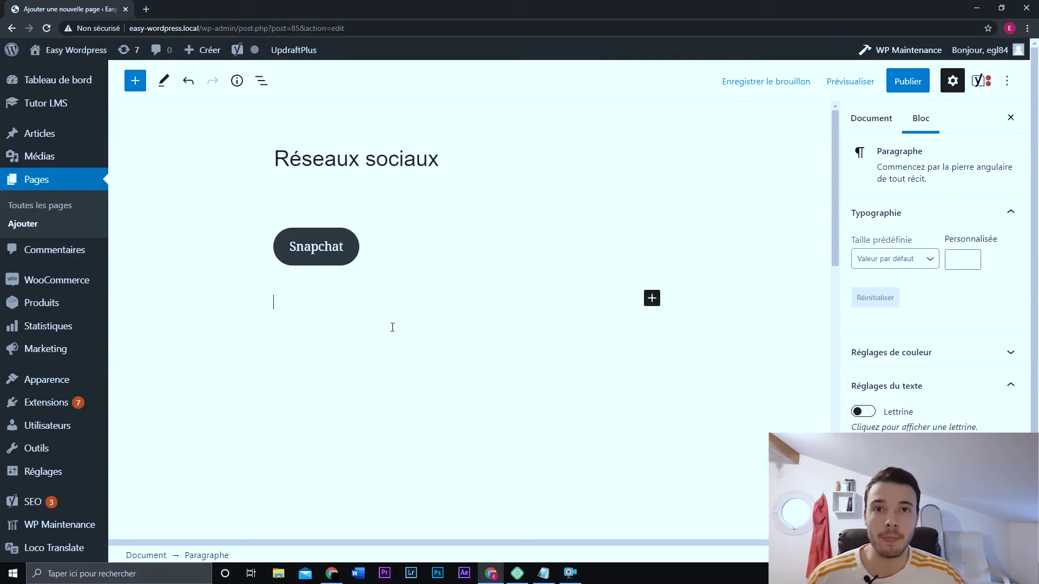
- Insert a Boutons block below the Snapchat button by searching 'bou'
click(652, 298)
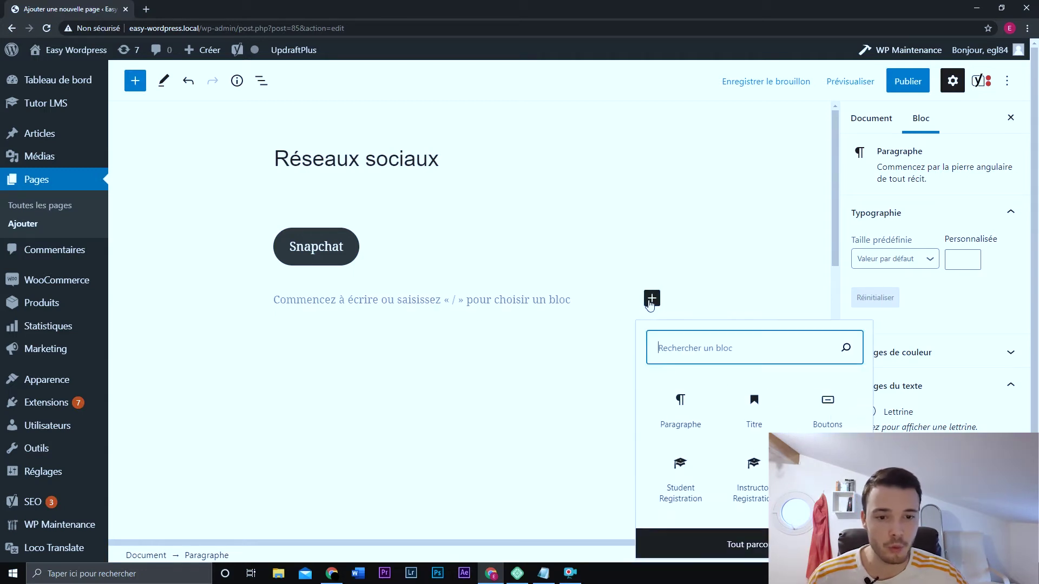
text(bou)
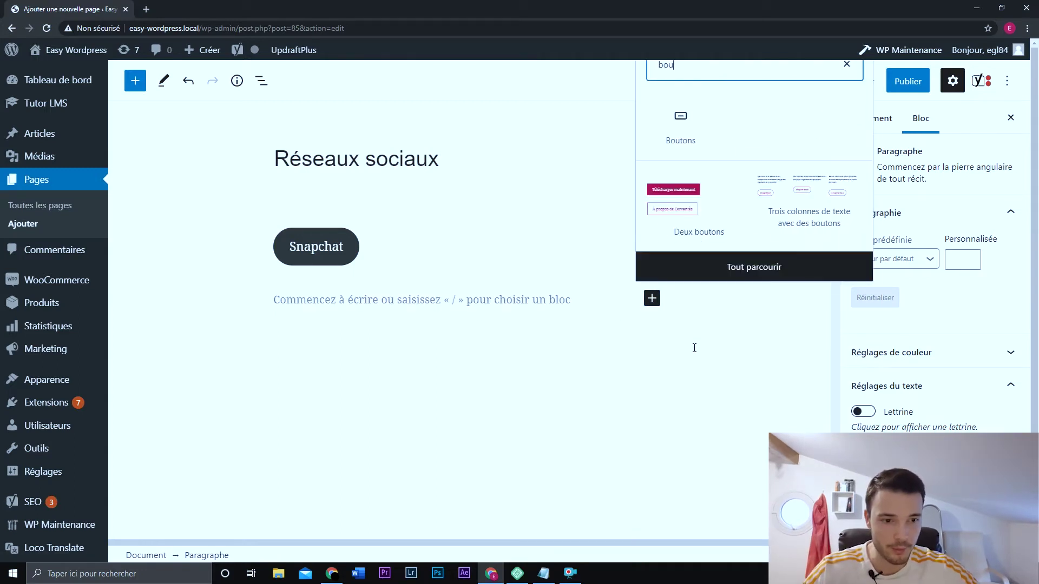
click(682, 127)
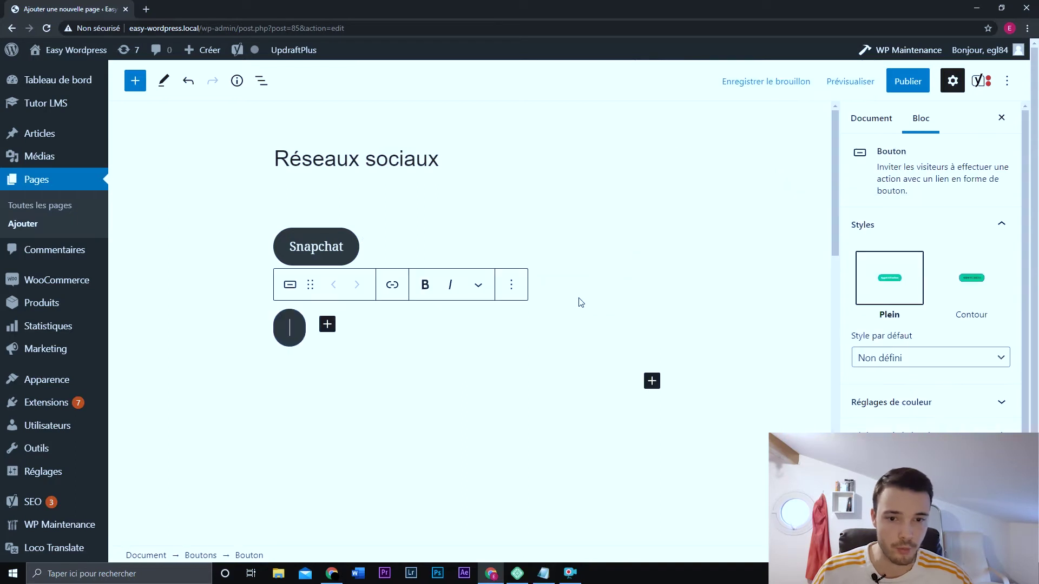
text(Telegram)
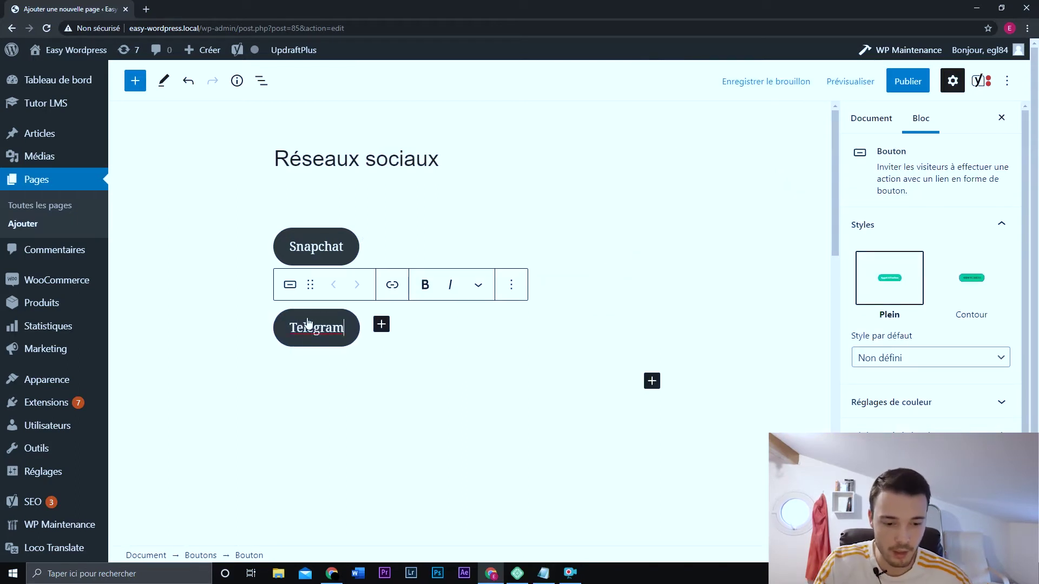
key(ctrl+k)
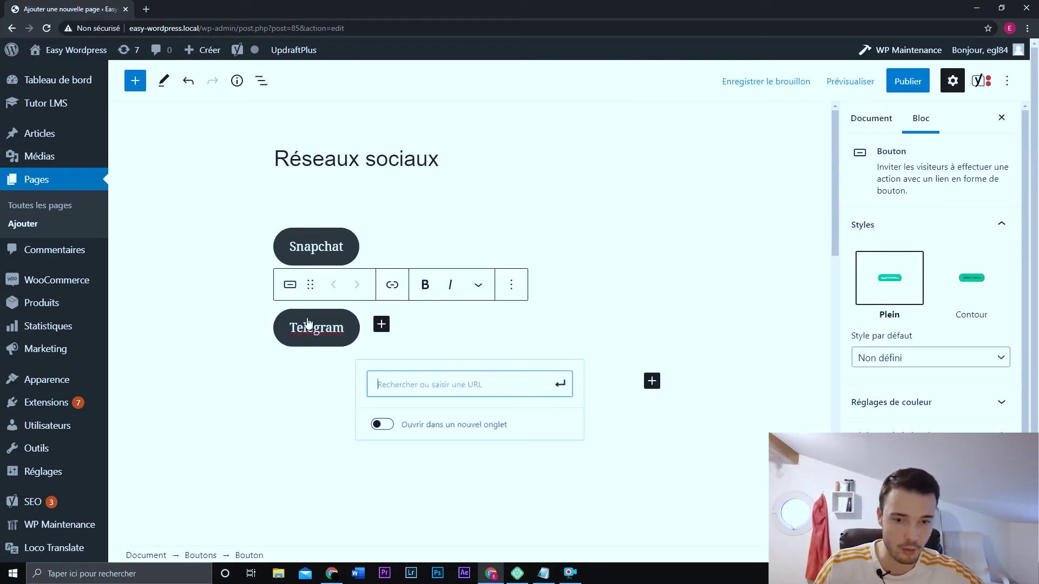
text(https://t.me/)
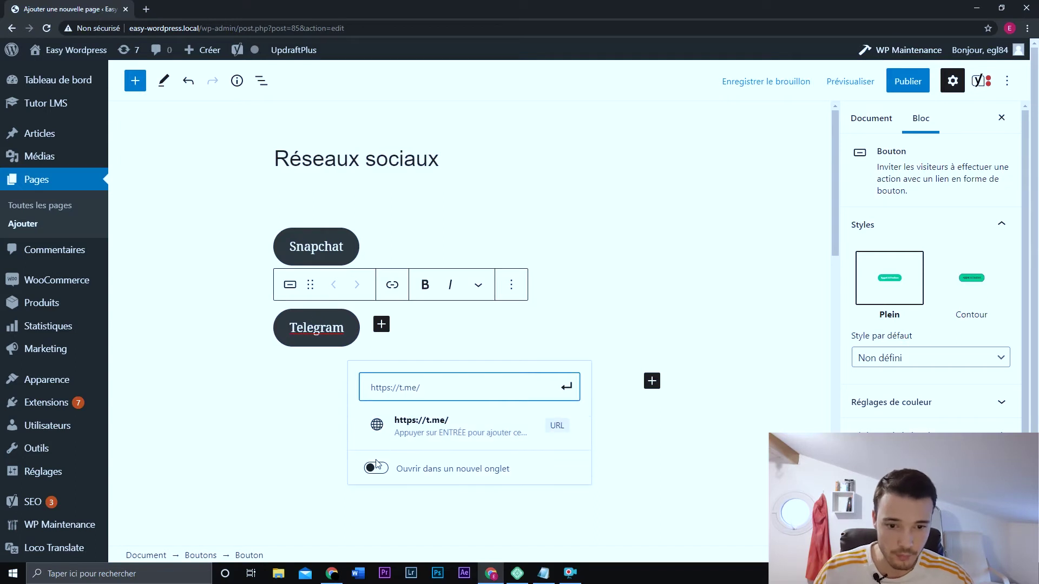
click(376, 468)
click(435, 381)
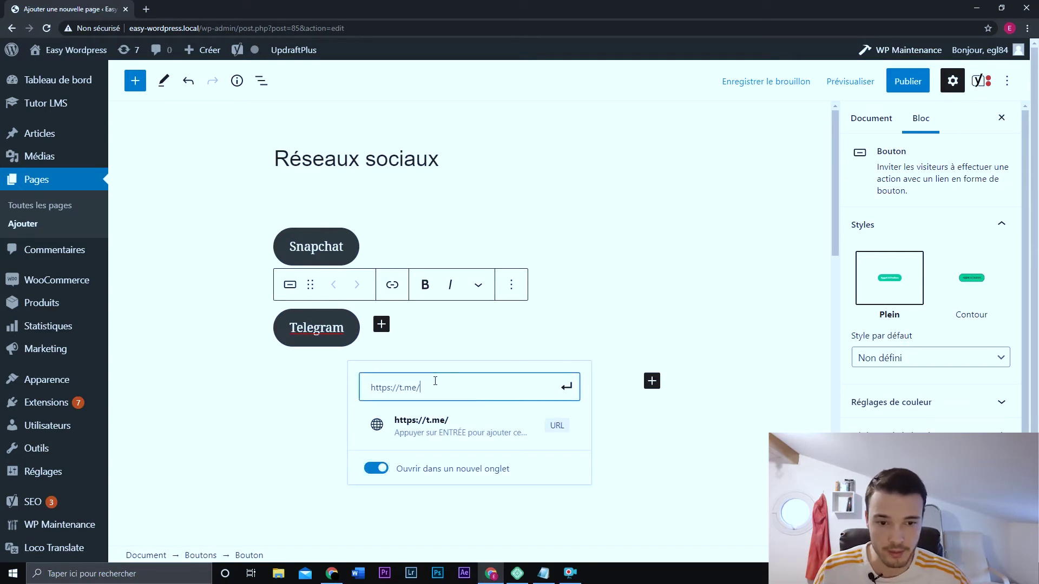
text(easy)
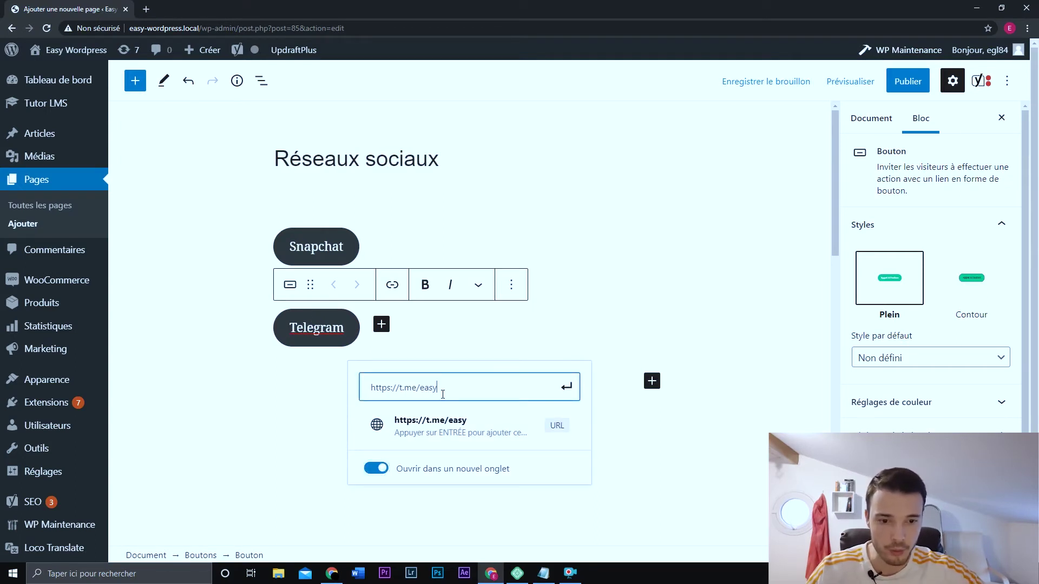
text(wordpress)
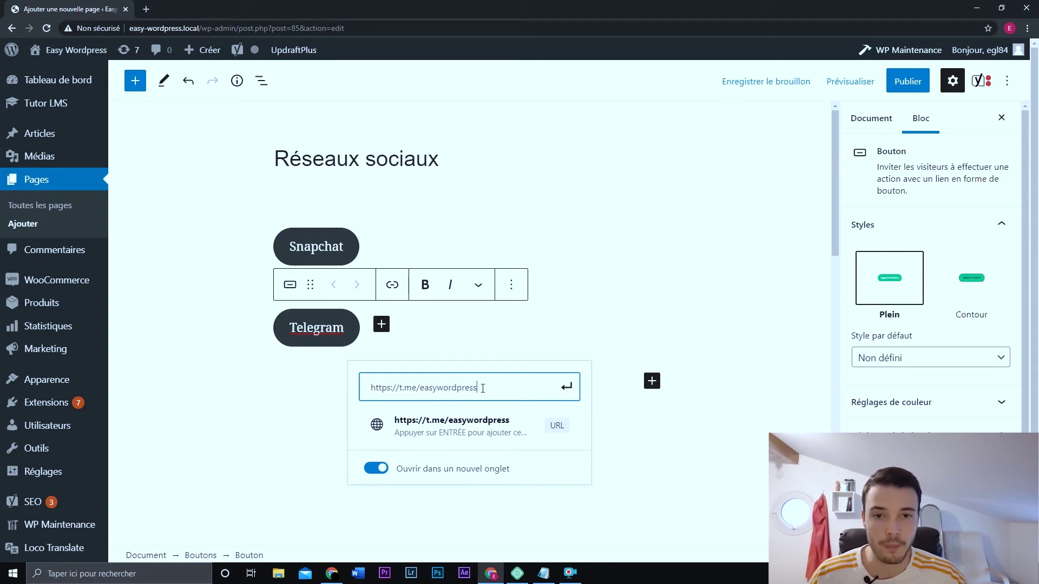
click(567, 387)
- Add an empty button after the Telegram button
click(408, 355)
click(394, 327)
click(381, 325)
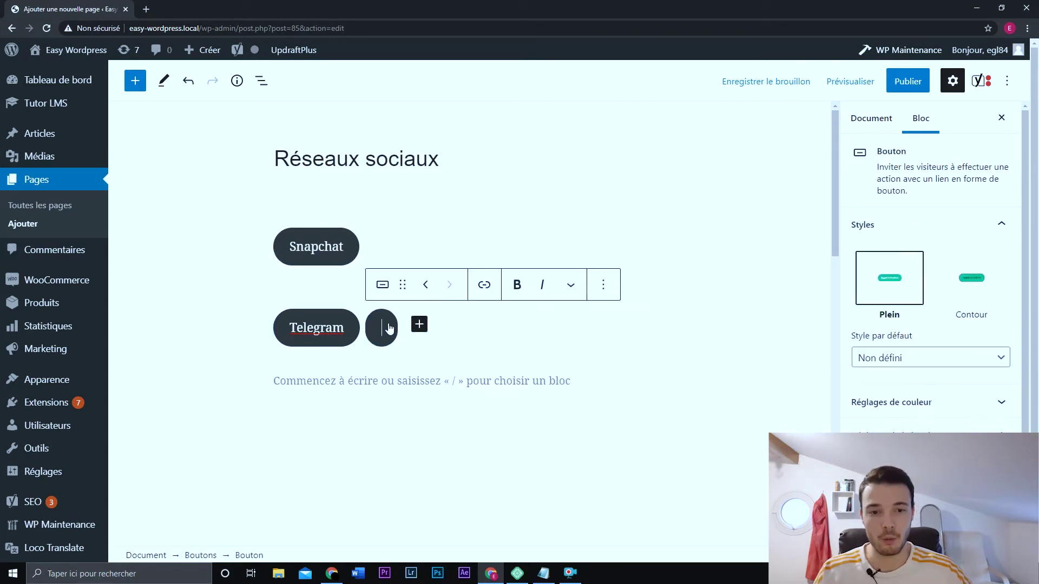
- Label the third button Whatsapp, link it to a wa.me phone-number address, and add an empty button
text(Whatsapp)
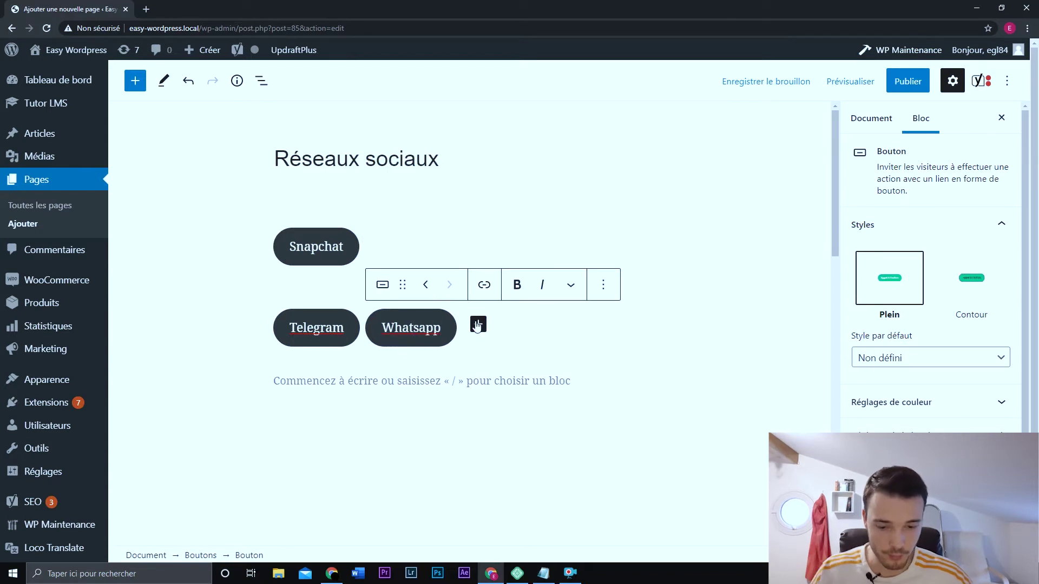
click(477, 325)
text(whatsapp https://wa.me/33)
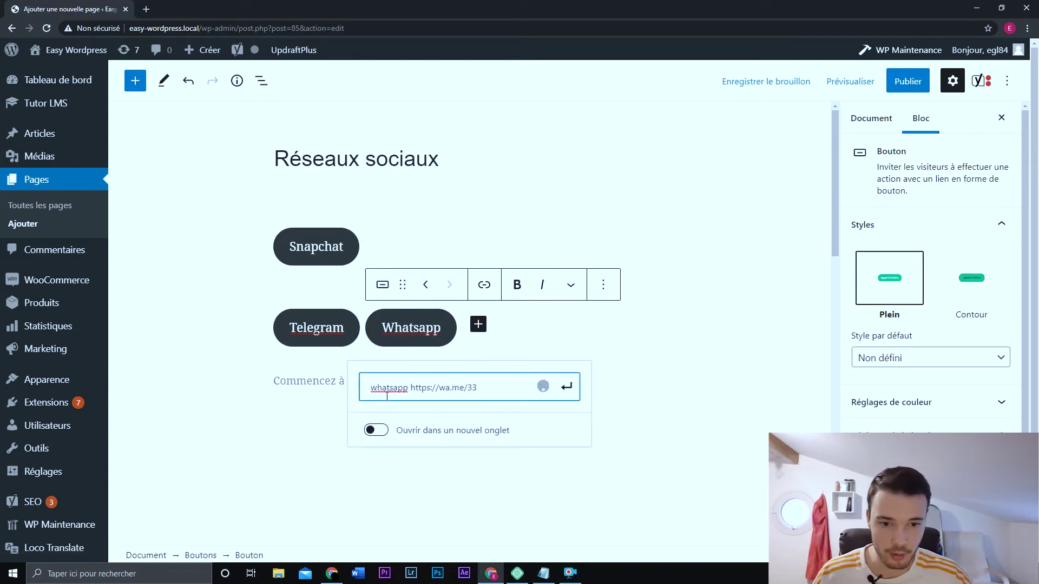
drag(410, 390, 355, 392)
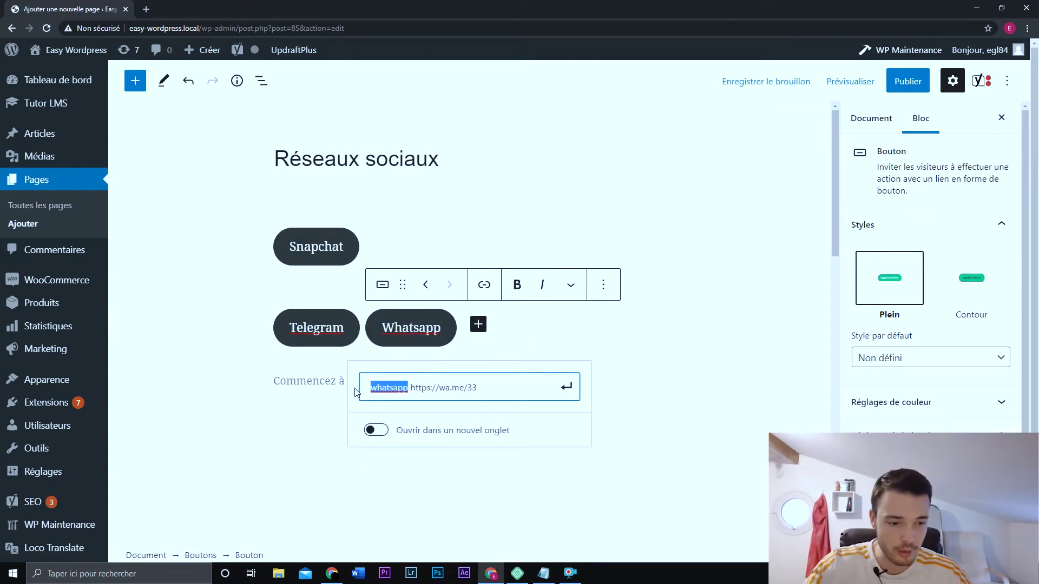
key(BackSpace)
key(Delete)
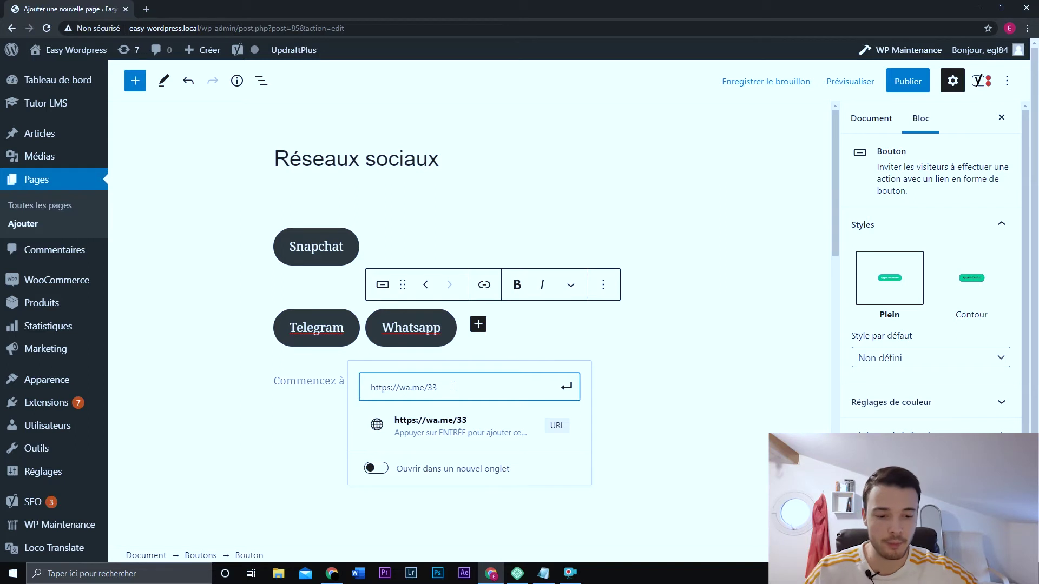
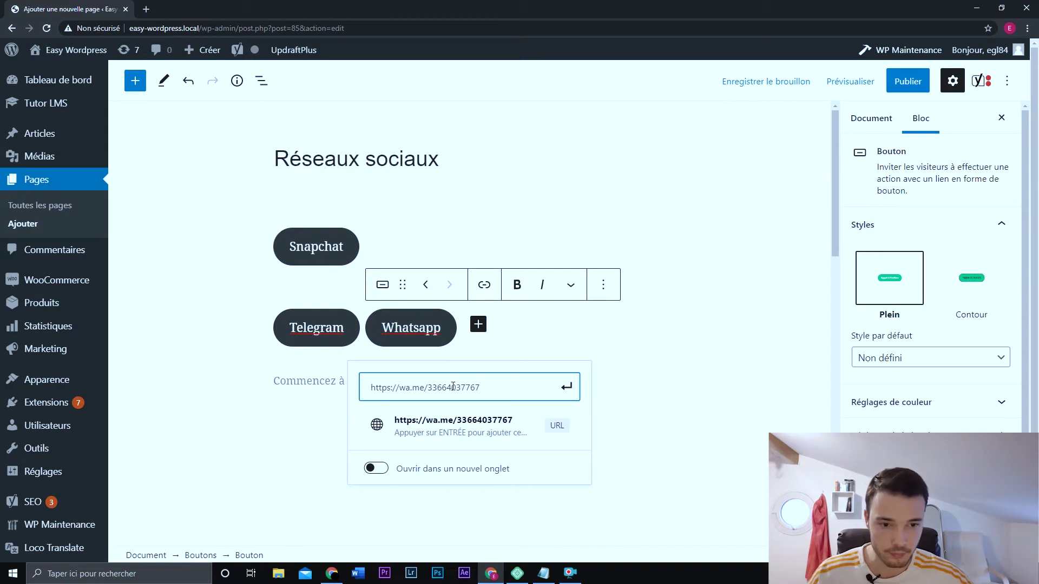
click(563, 428)
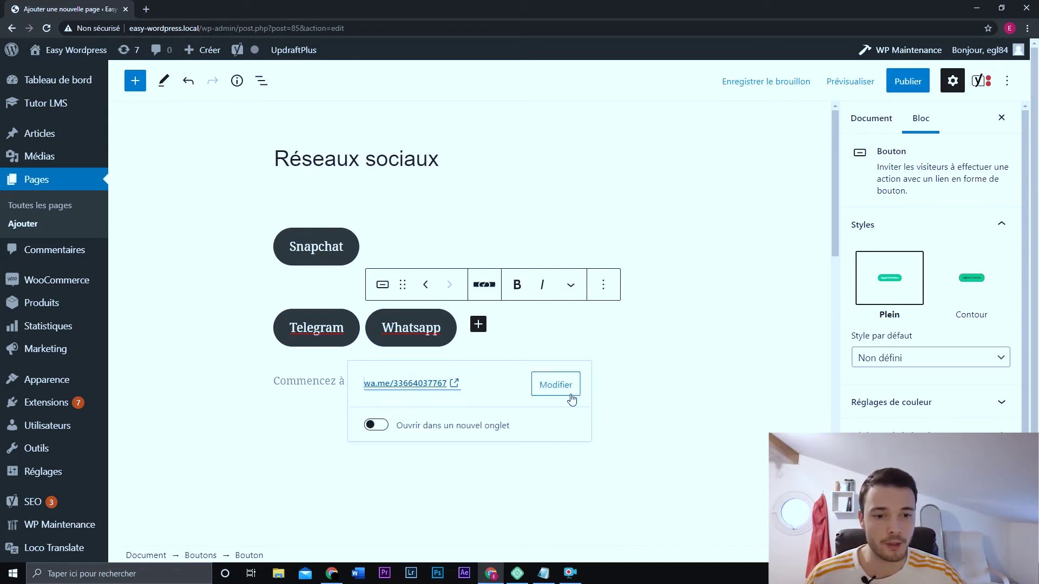
click(479, 324)
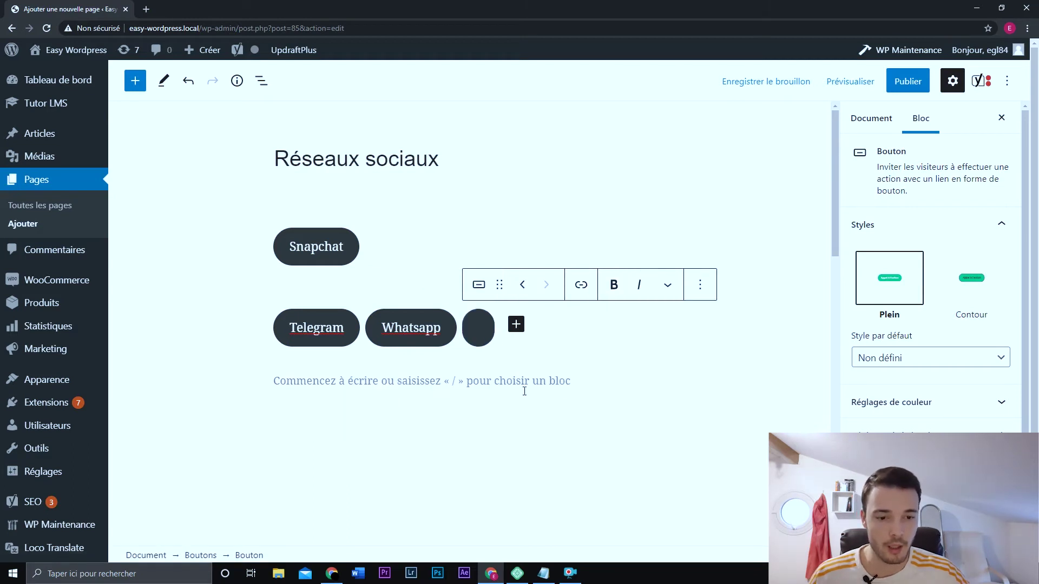
- Label the fourth button Facetime and enter a facetime-prompt://+33 phone-number link
text(Facetime)
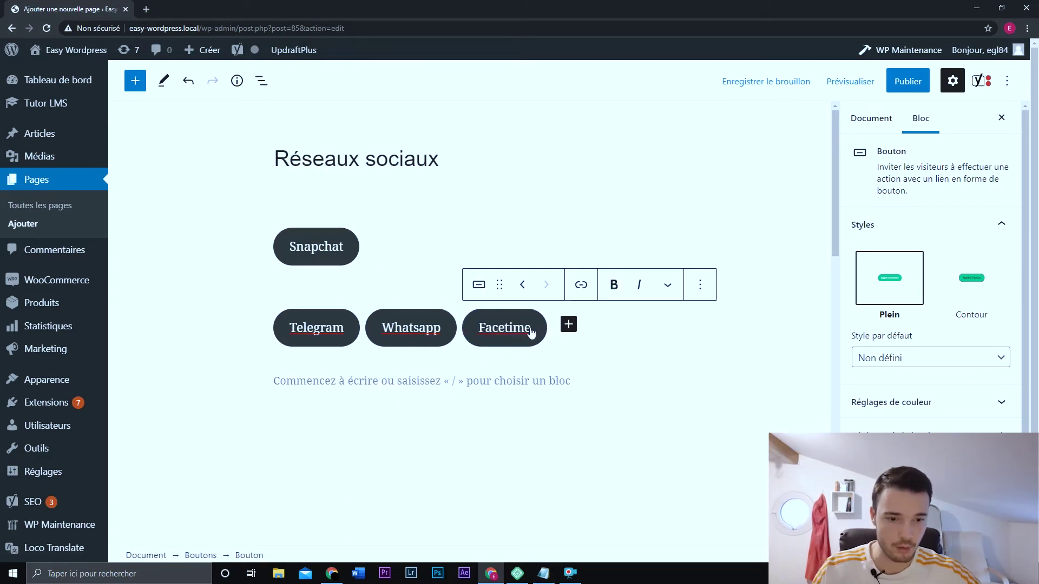
key(ctrl+k)
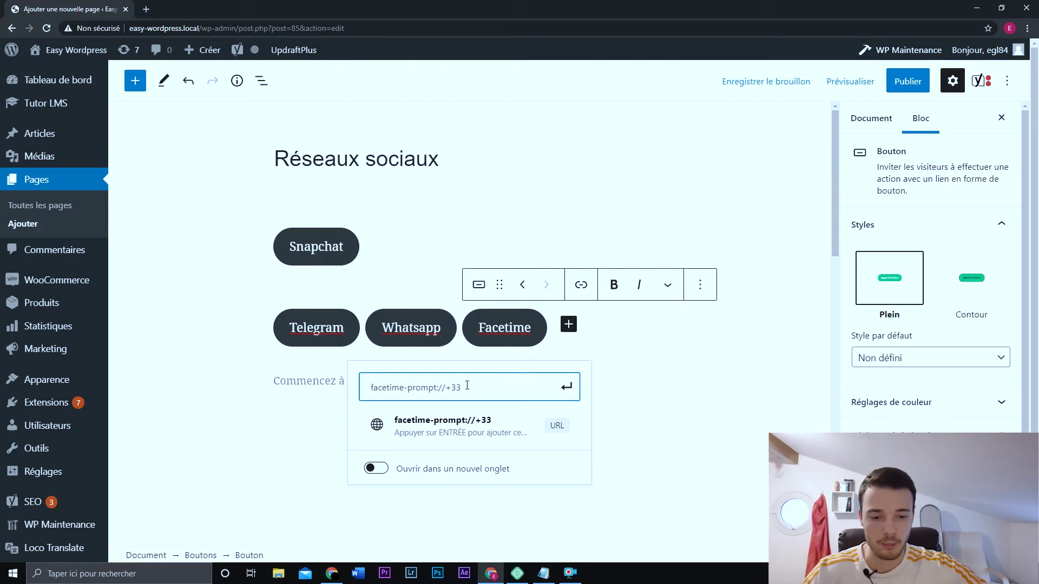
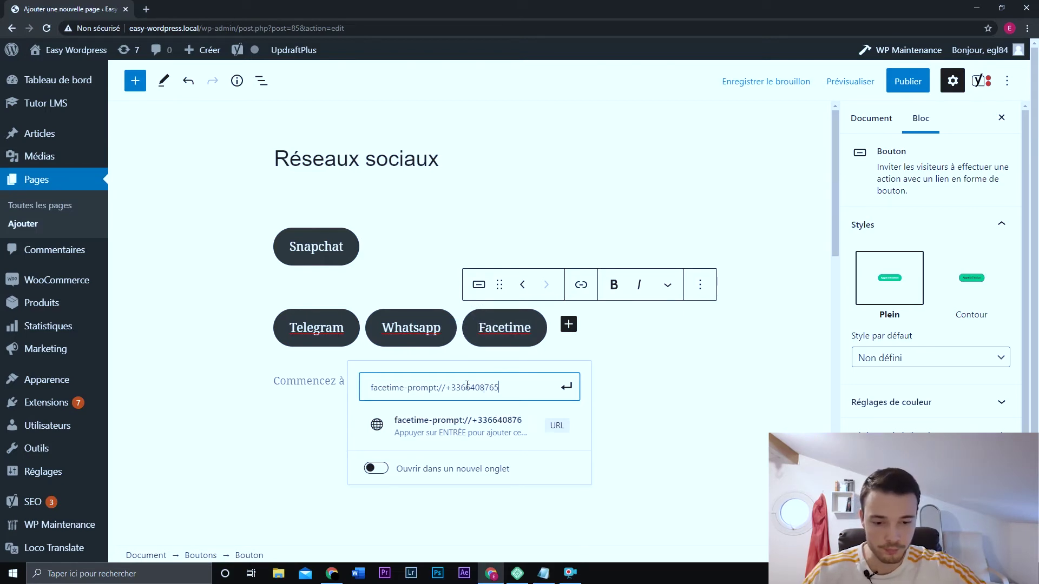
click(565, 387)
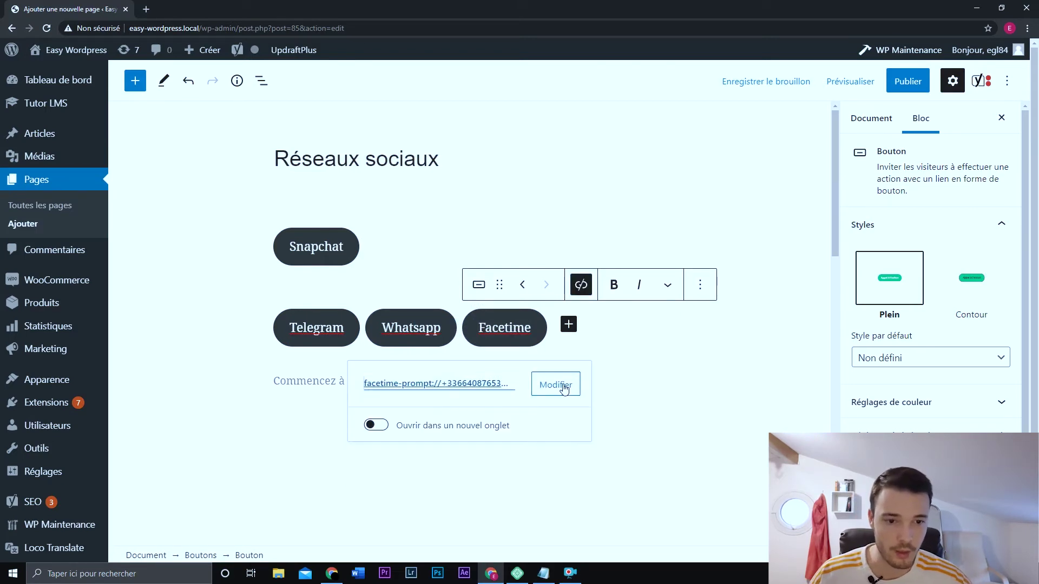
click(568, 325)
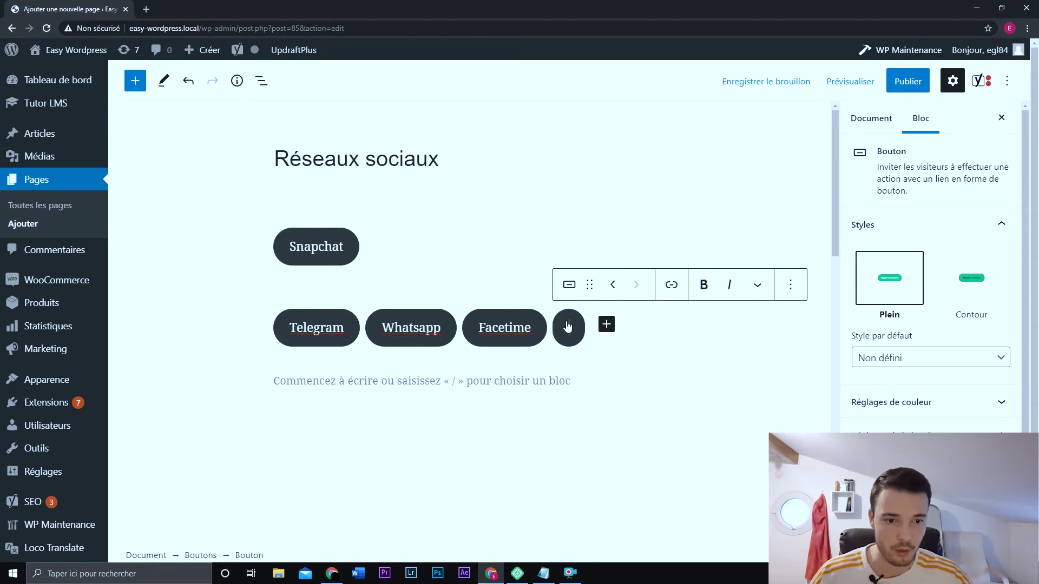
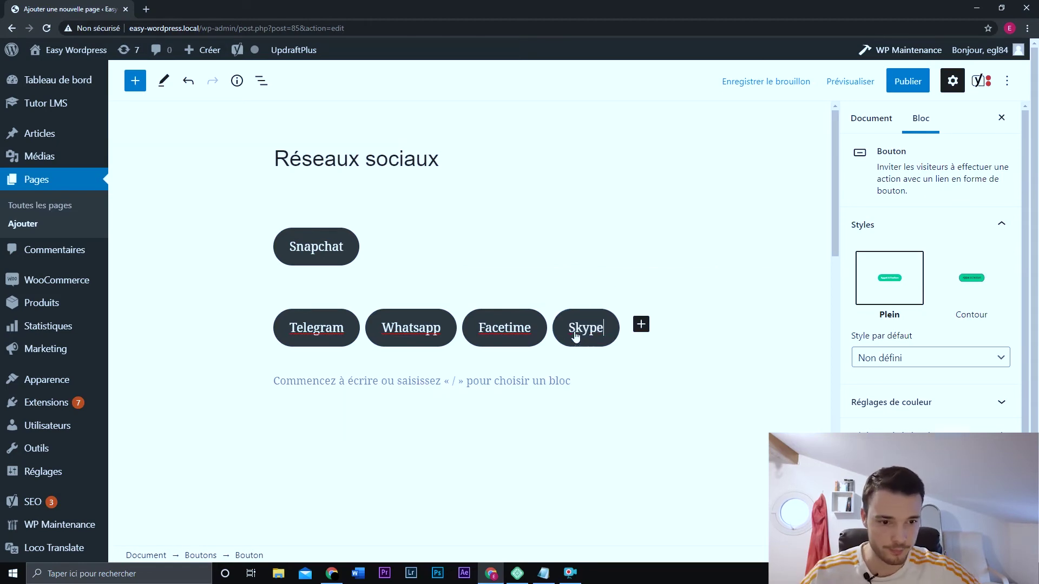
key(ctrl+k)
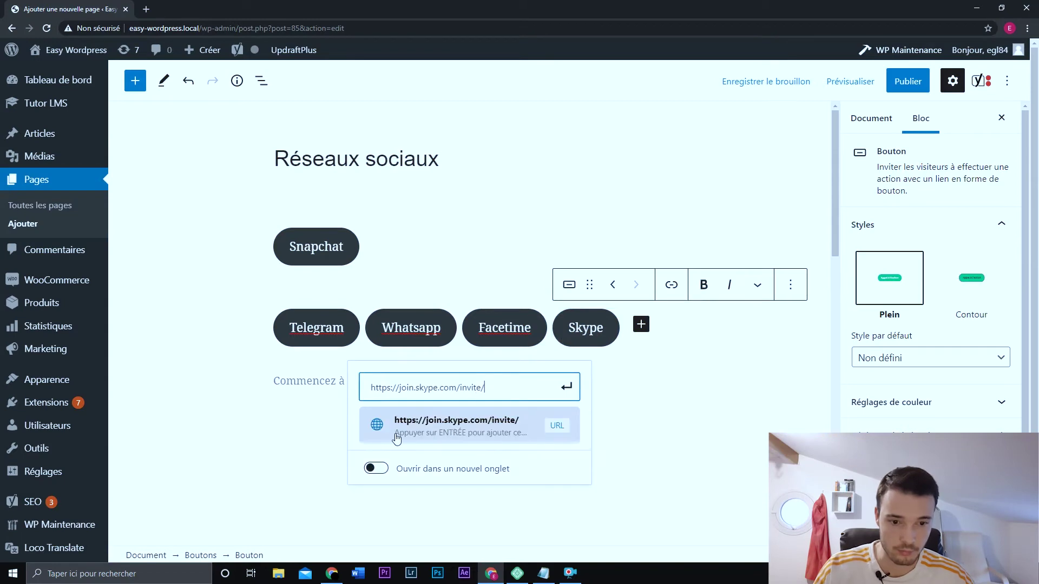
click(391, 470)
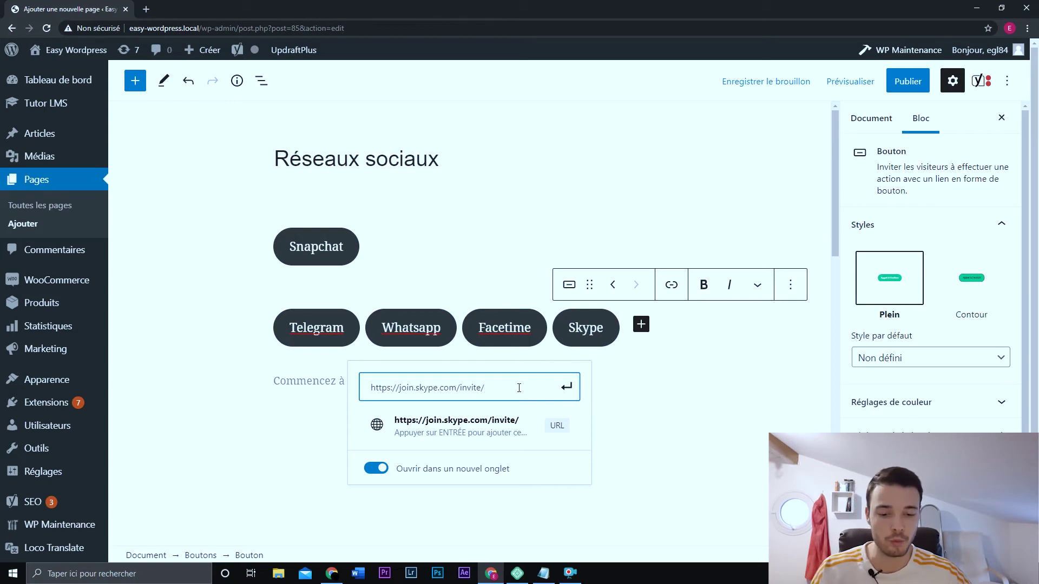
text(easyw)
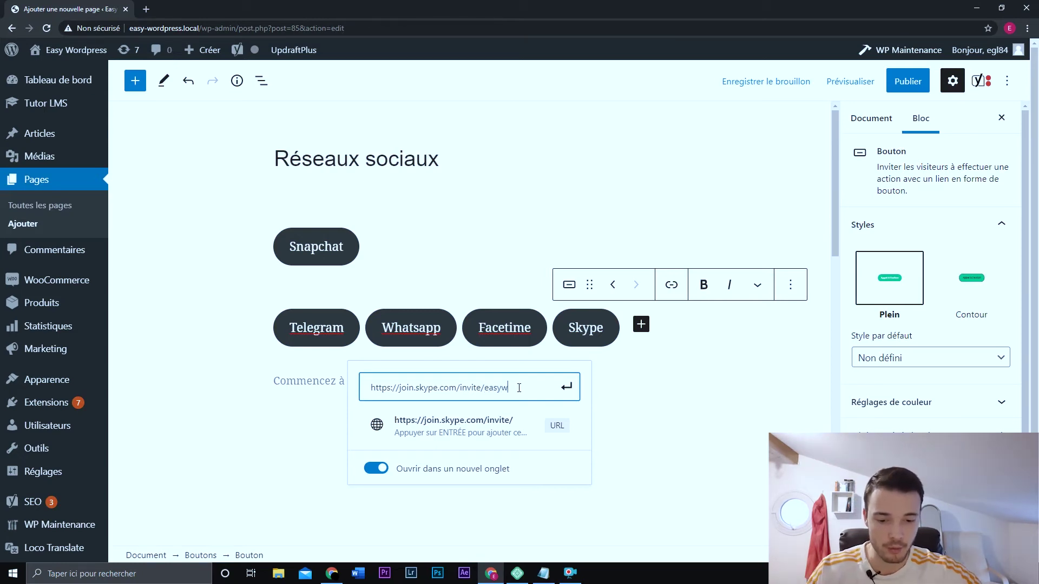
text(ordpress)
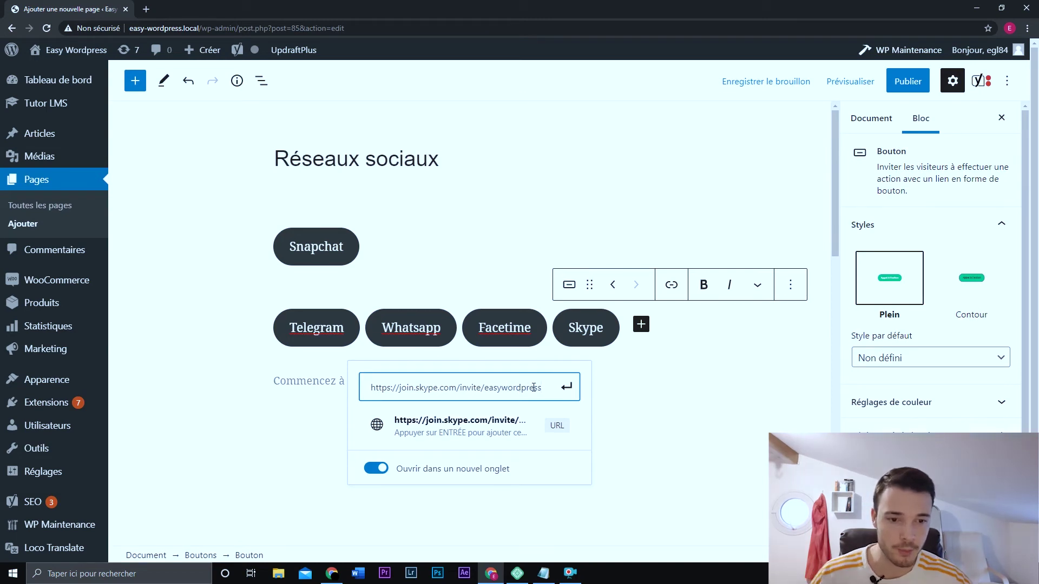
click(349, 397)
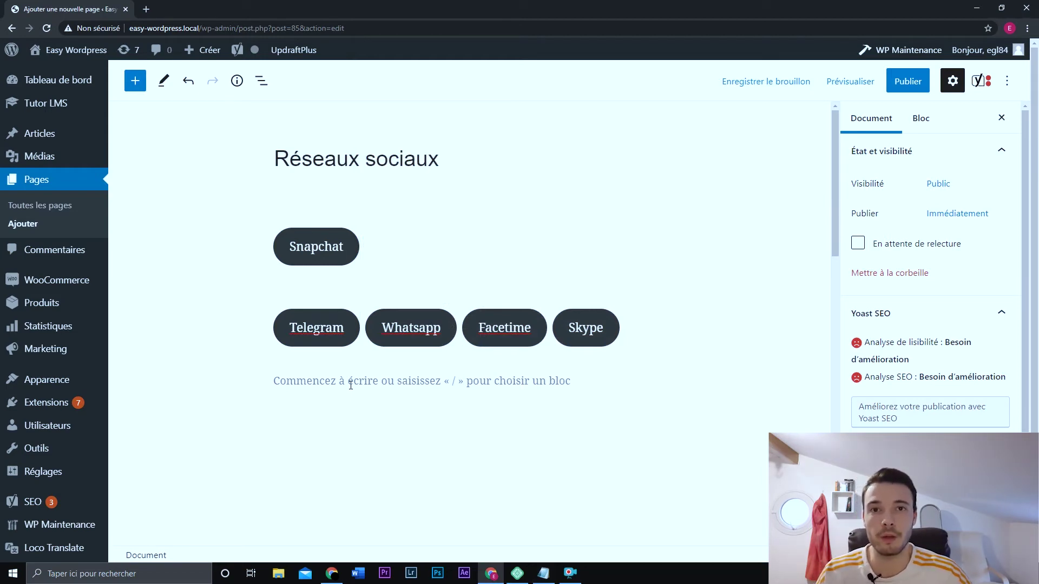
- Insert a new Boutons block below the first button row
click(352, 382)
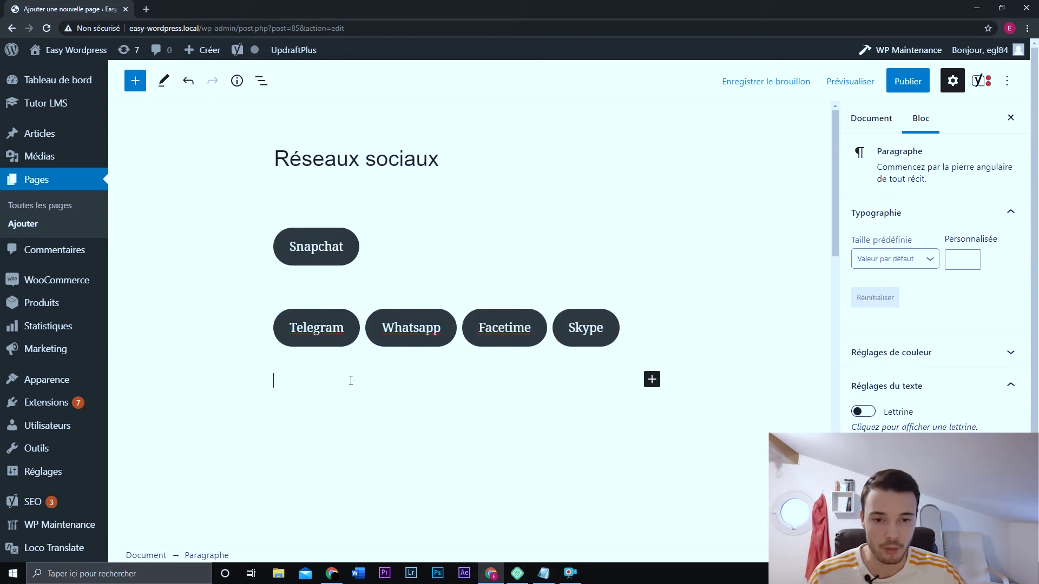
click(649, 382)
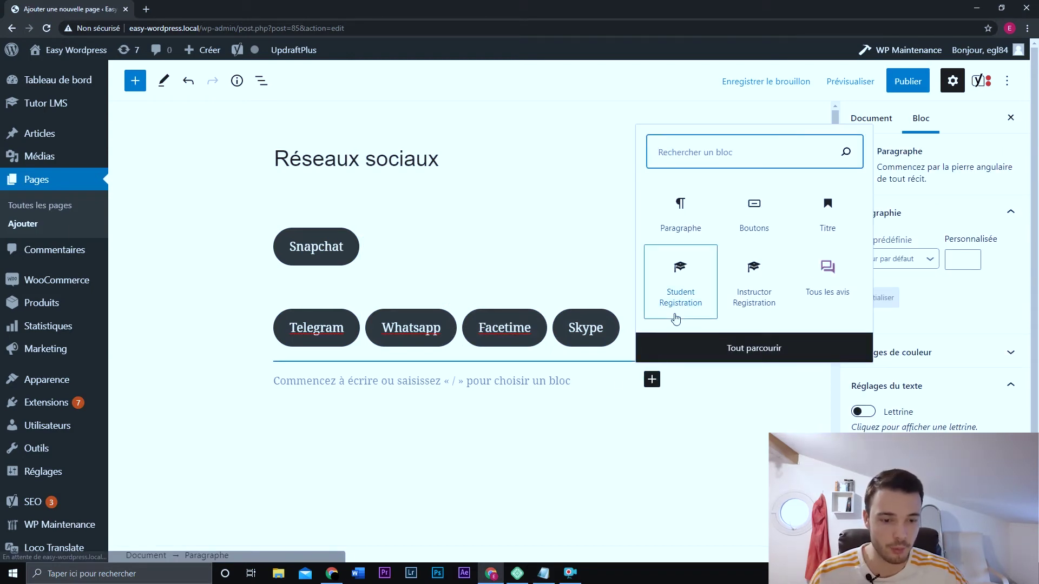
text(bout)
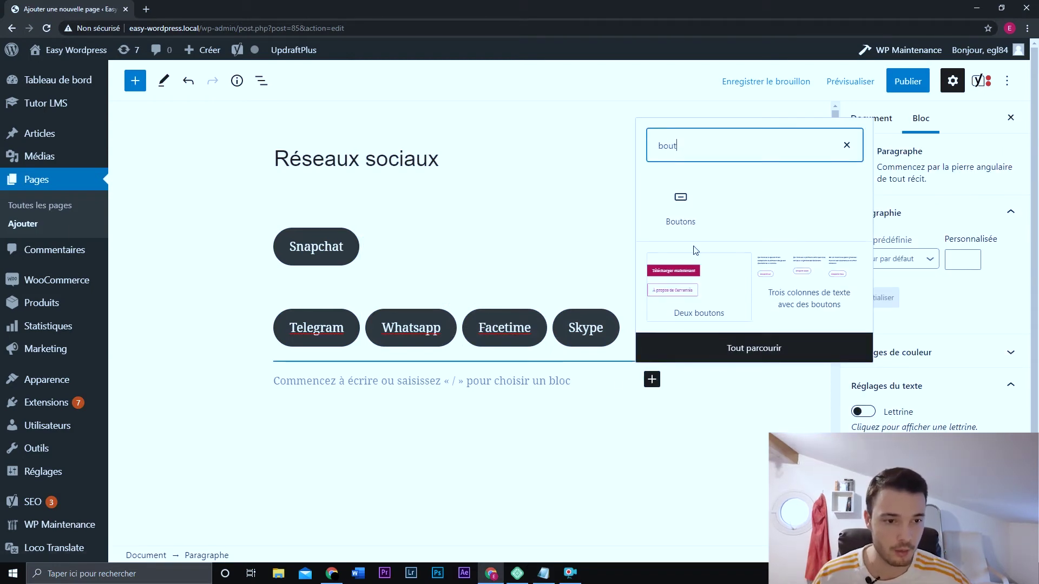
click(681, 211)
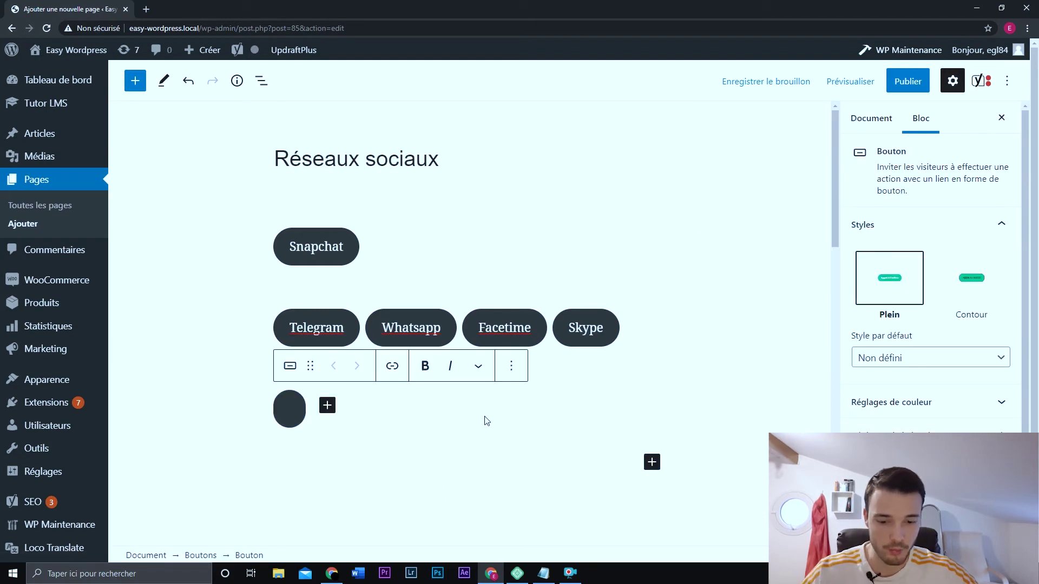
- Label the button 'Nous appeler', link it to a tel: phone number, and add another button
text(Nous appeler)
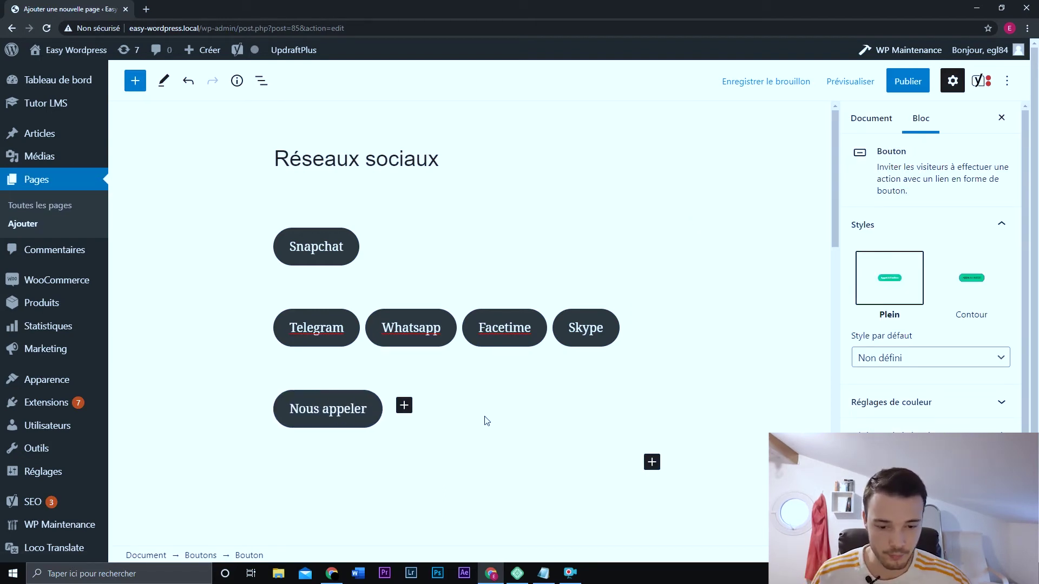
key(ctrl+k)
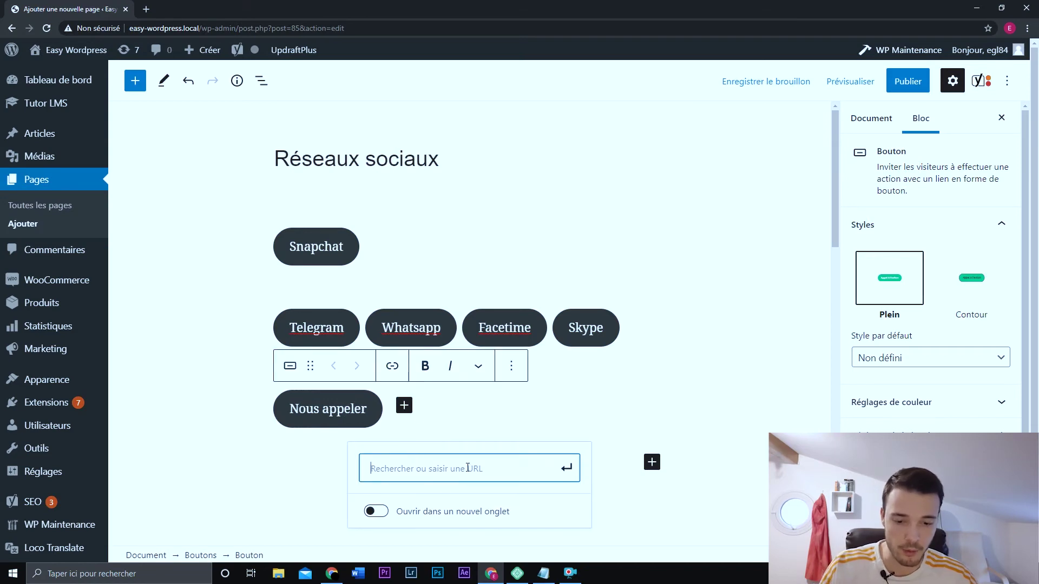
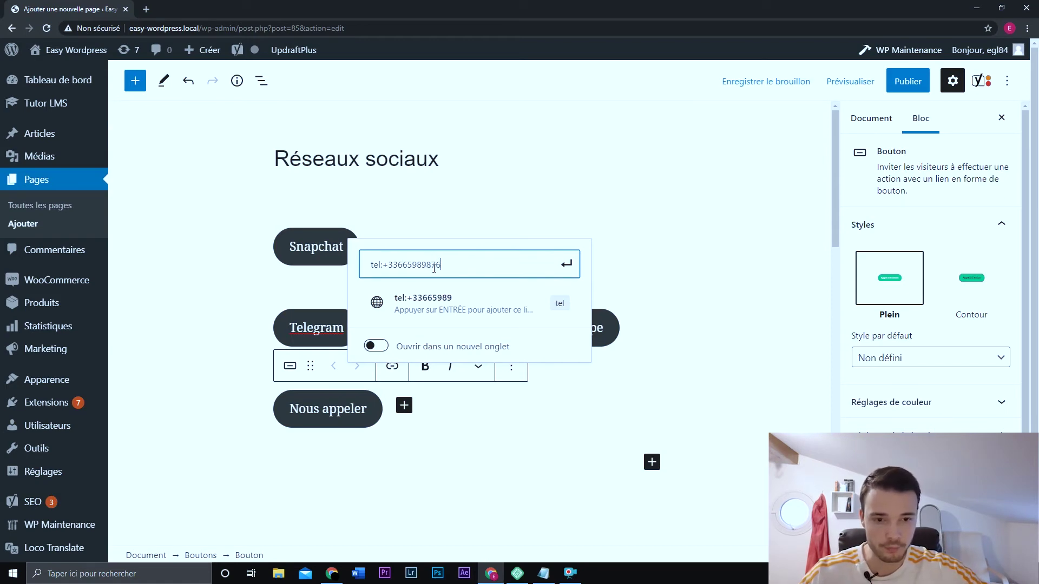
click(566, 264)
click(404, 405)
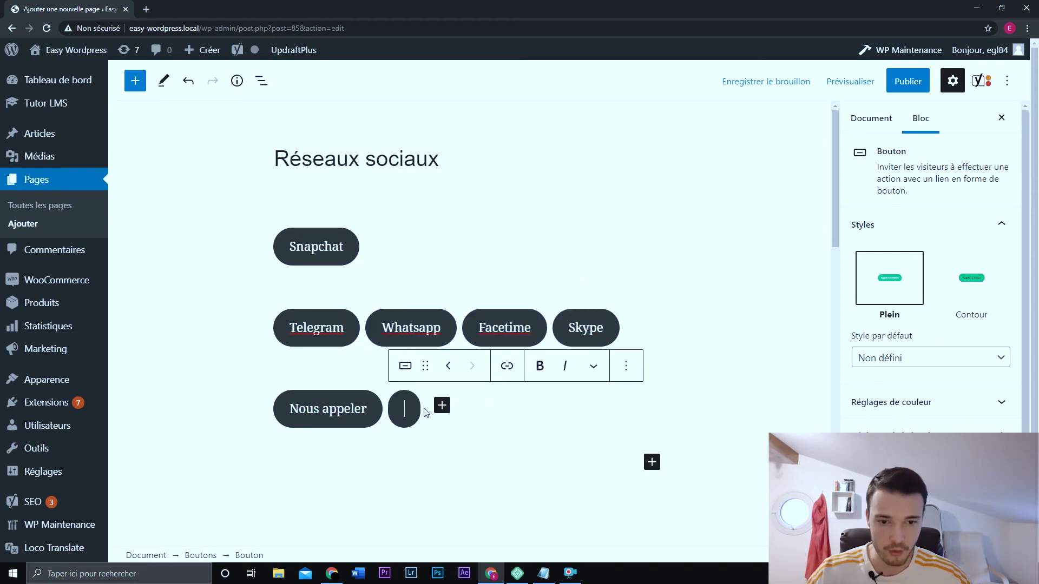
- Label the new button SMS and link it to a mobile number with an sms: link
text(SMS)
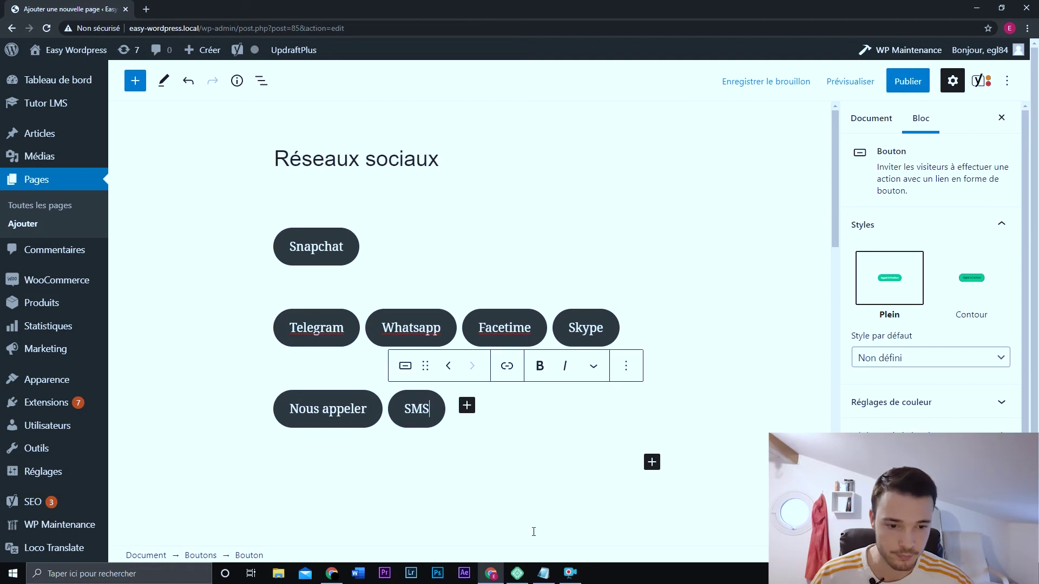
key(ctrl+k)
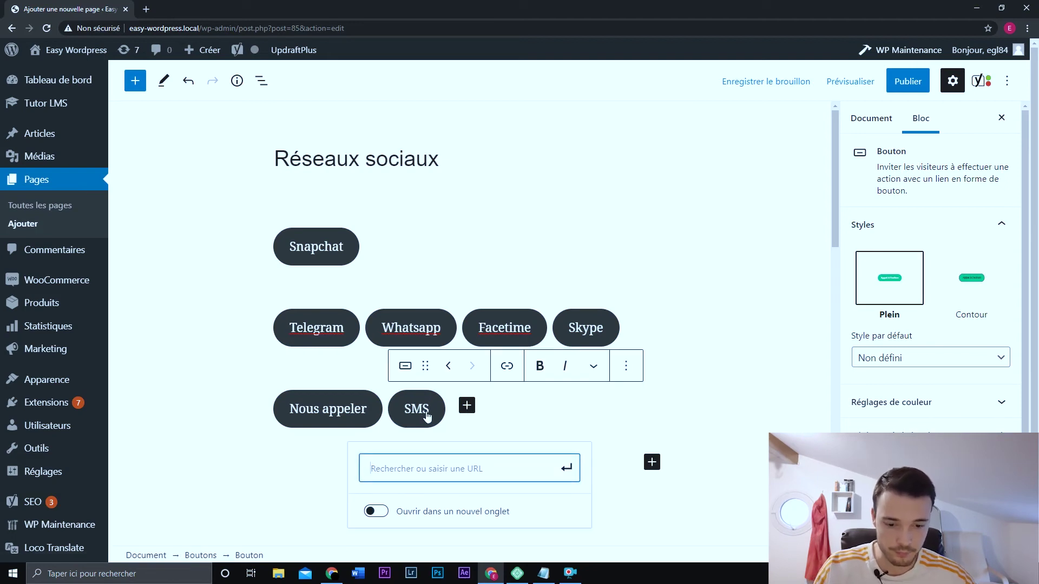
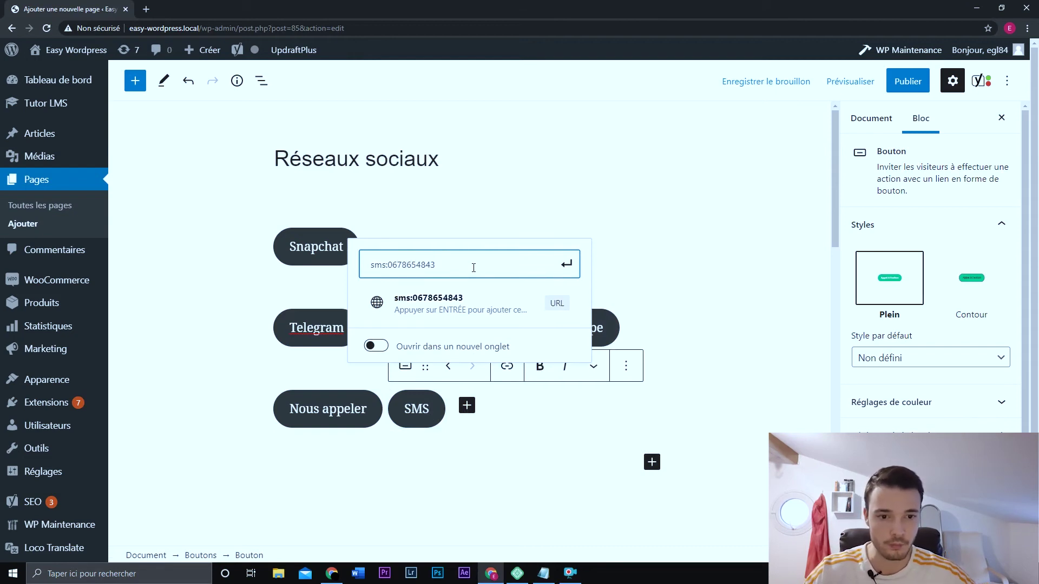
click(569, 265)
- Add a Mail button after SMS with a mailto: link to the site's e-mail address, then preview
click(469, 406)
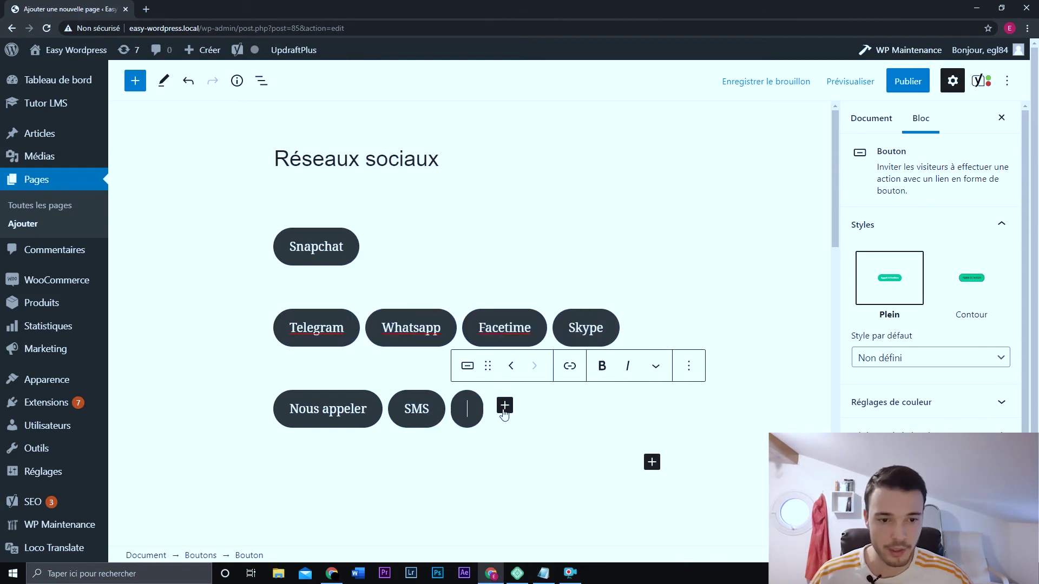
text(Mail)
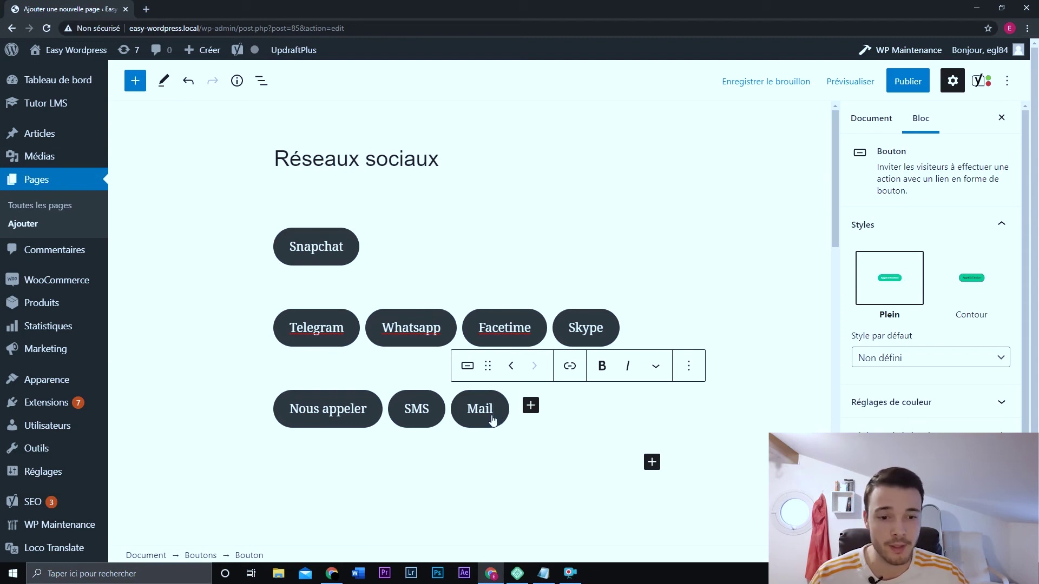
key(ctrl+k)
text(m)
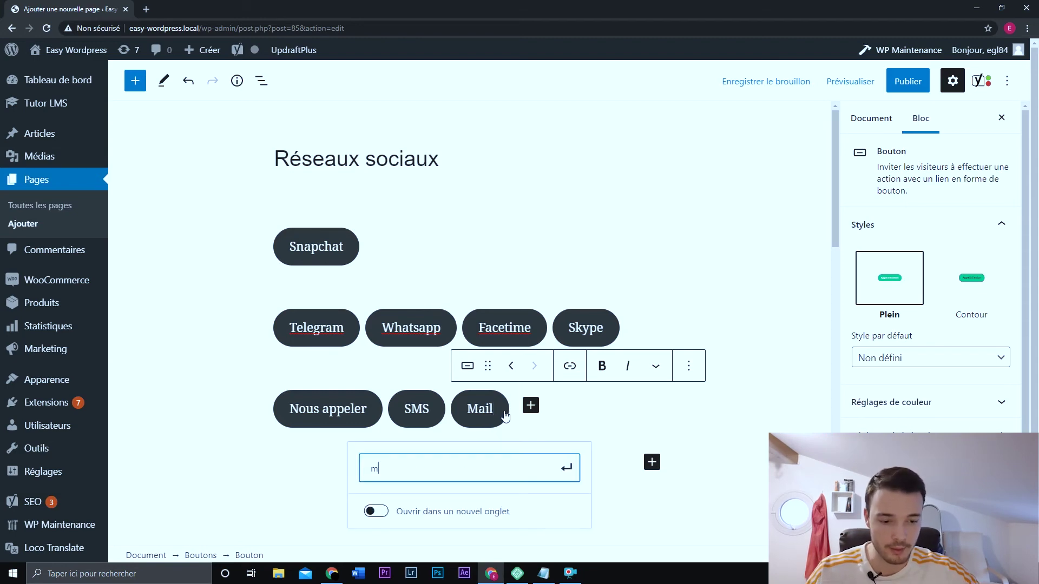
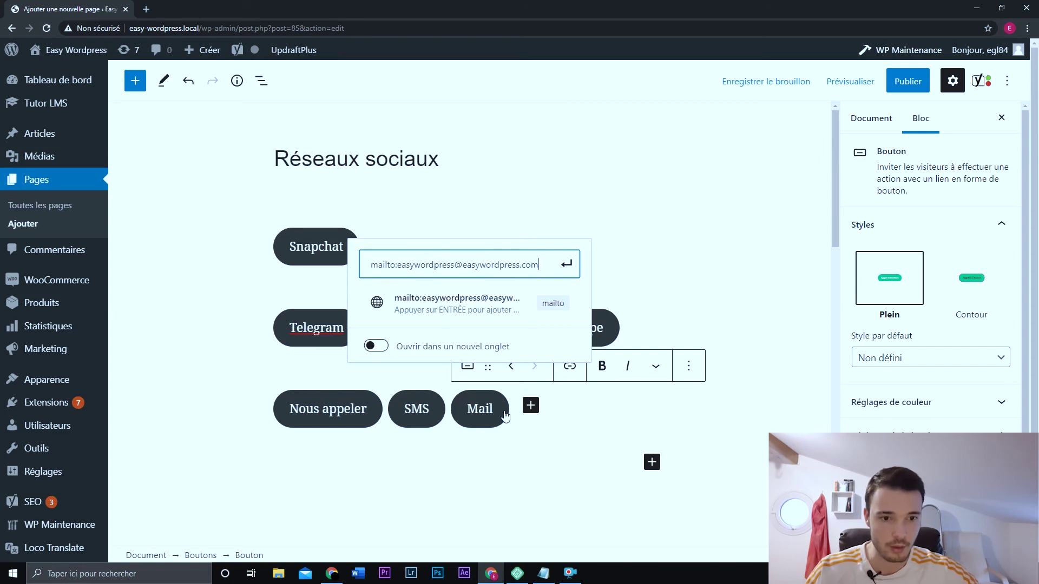
key(Return)
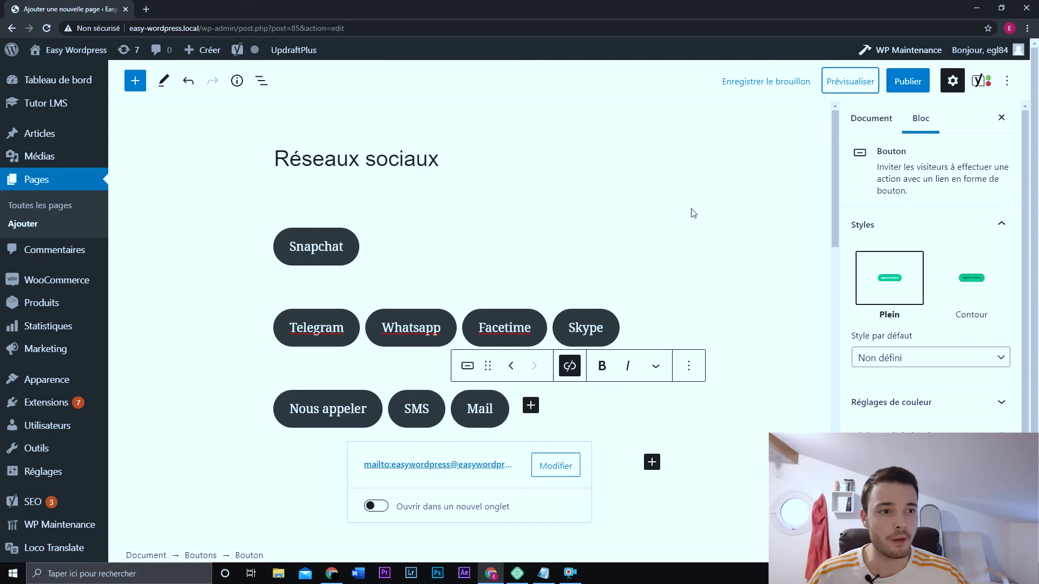
click(848, 81)
- Open the page preview in a new tab, test the Nous appeler call link and Whatsapp chat link, then return to the preview
click(772, 201)
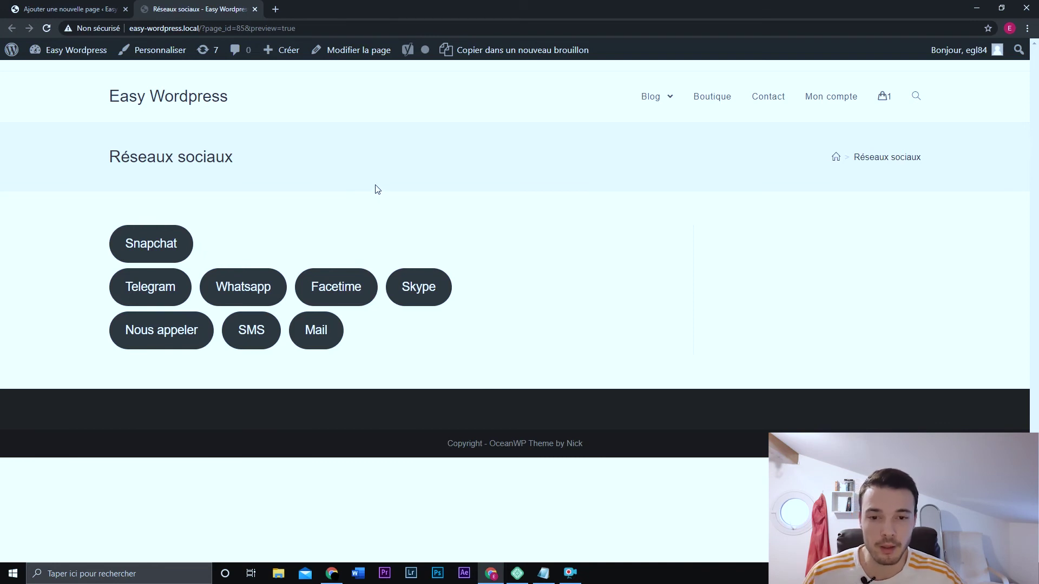
click(161, 331)
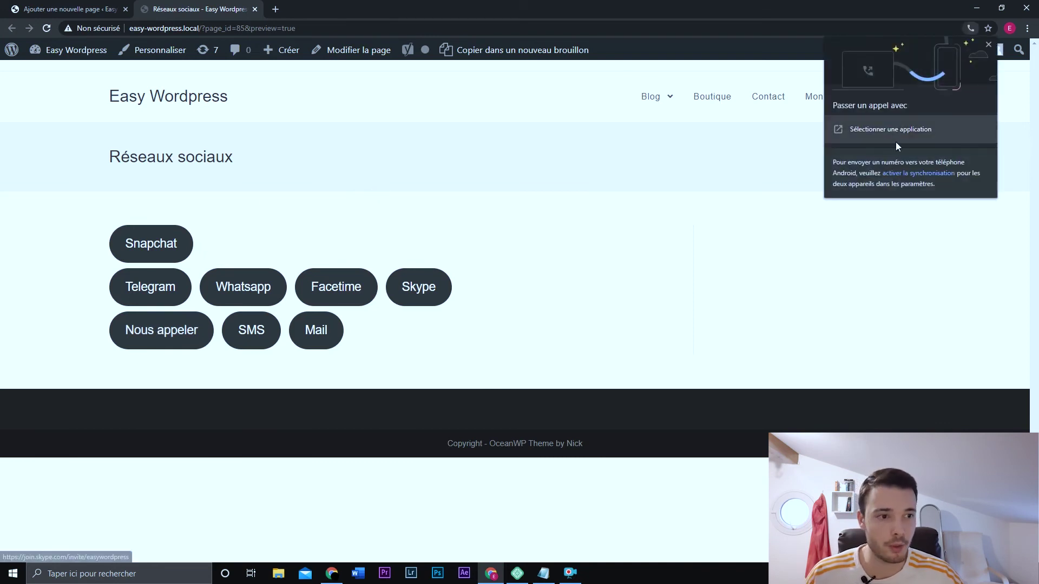
click(988, 44)
click(424, 357)
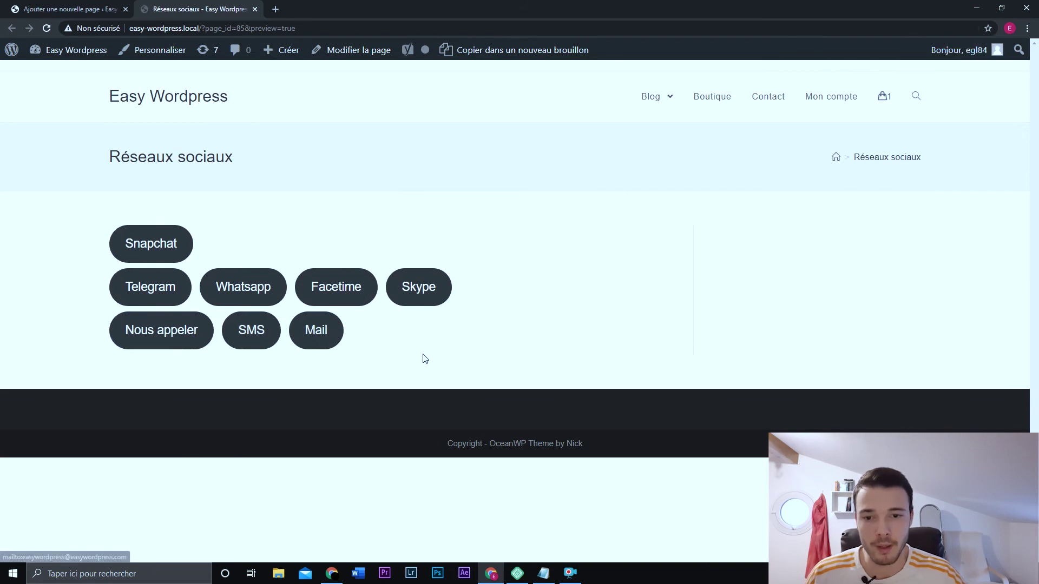
click(262, 290)
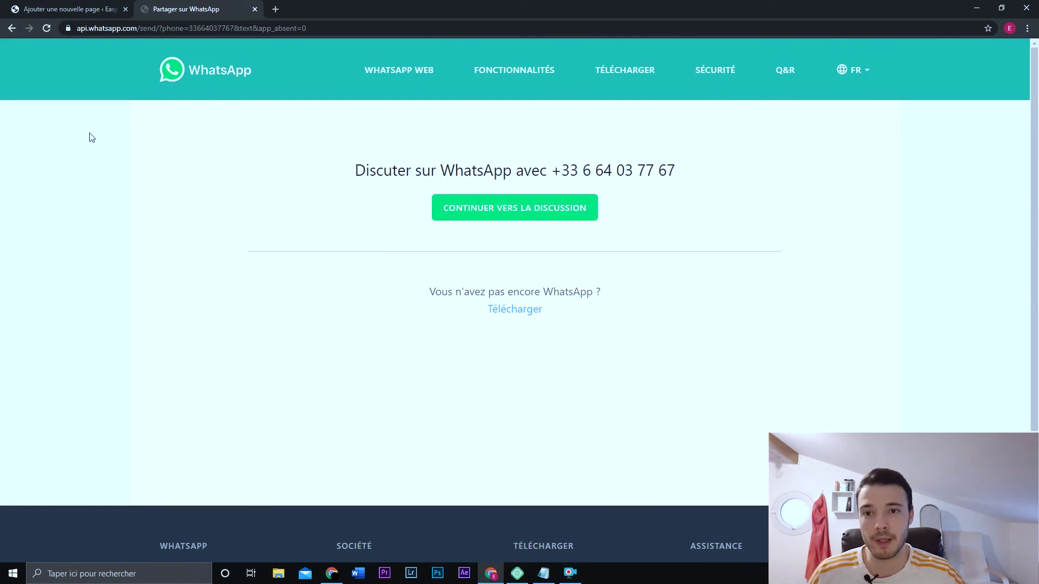
click(9, 30)
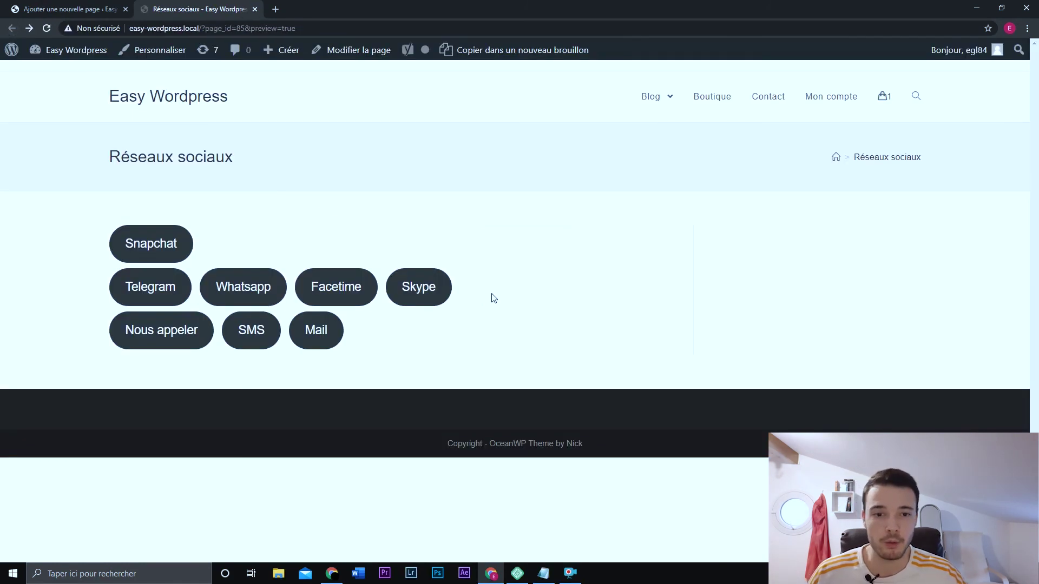